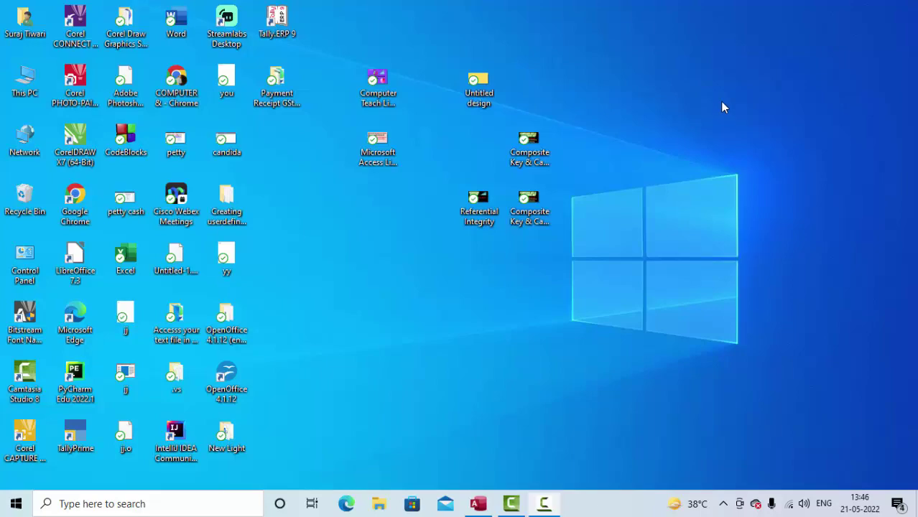
Refresh the desktop and restore the Access window showing Query2's SQL.
right_click(722, 102)
click(717, 160)
click(482, 501)
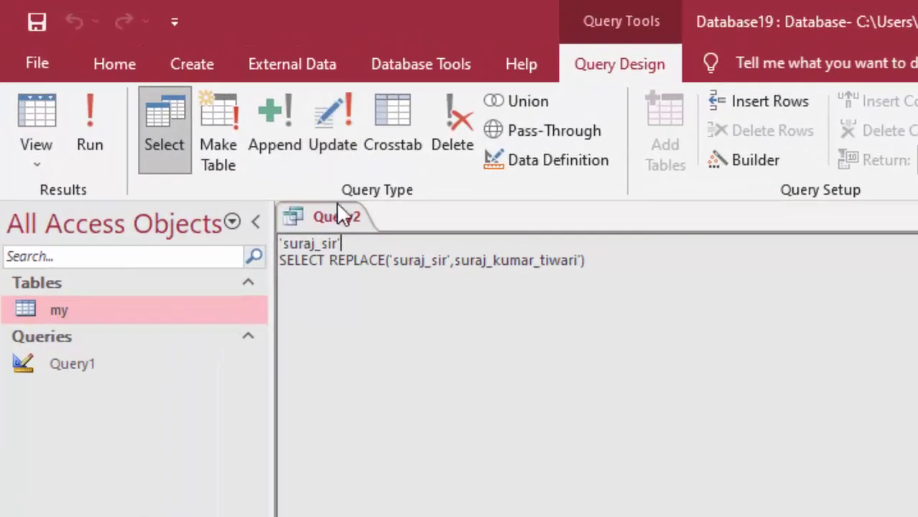
Close Query2 without saving its changes.
right_click(177, 116)
click(400, 269)
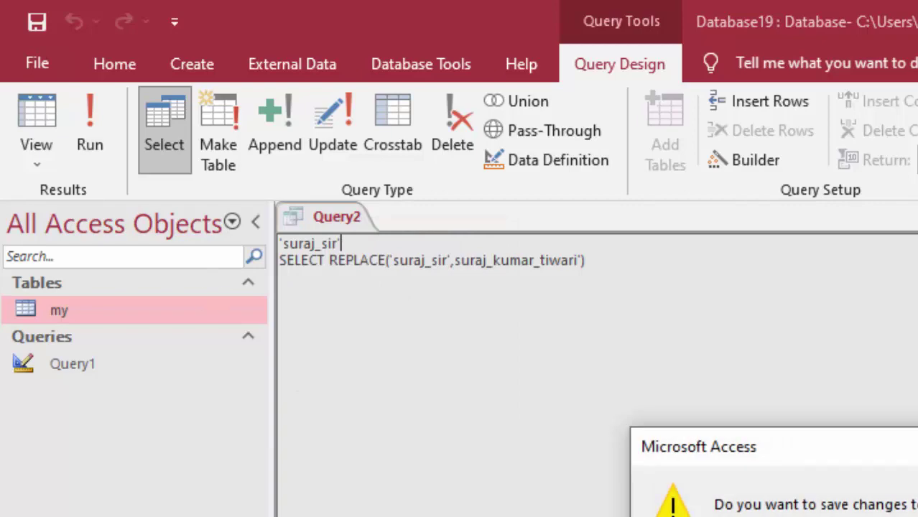
key(n)
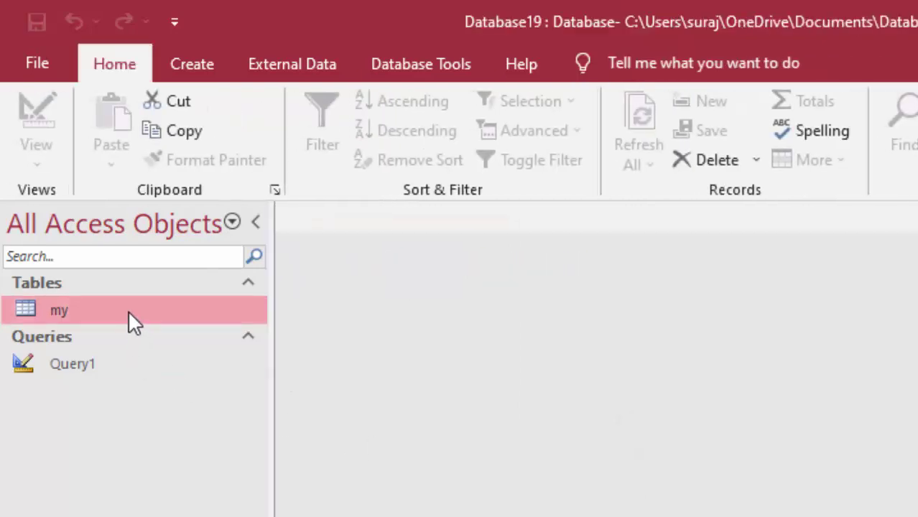
Delete the table 'my' and Query1 from the database.
right_click(127, 310)
click(215, 515)
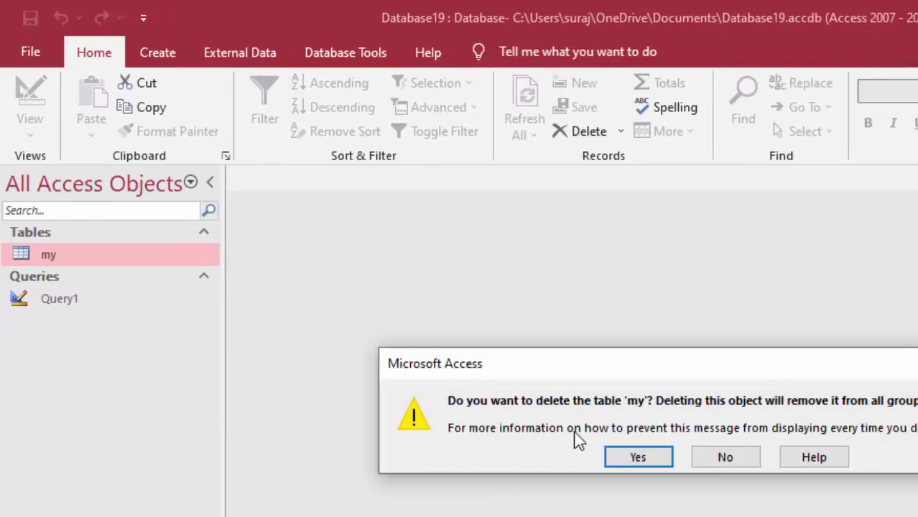
click(622, 460)
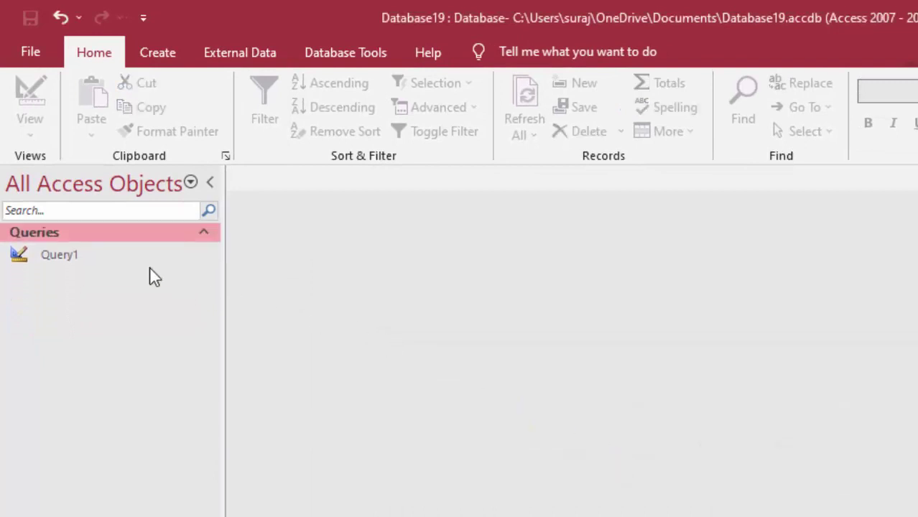
click(132, 257)
right_click(131, 256)
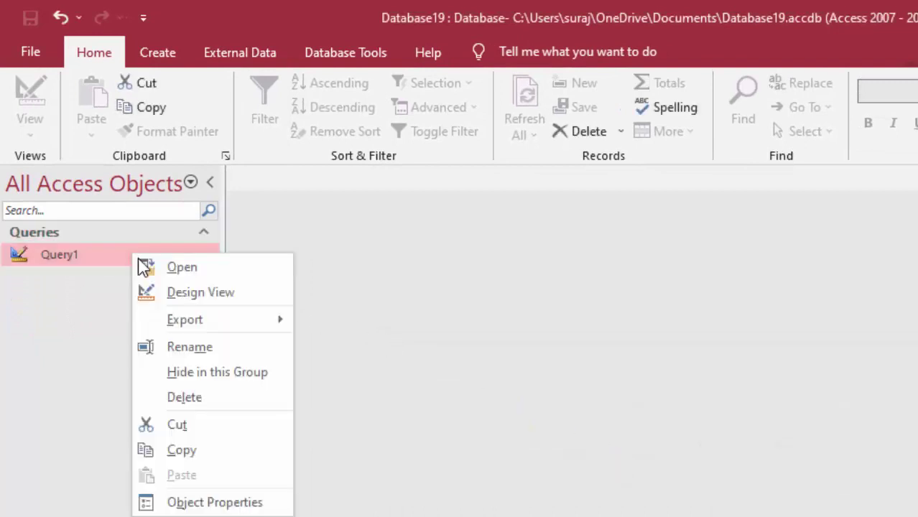
click(194, 399)
click(632, 460)
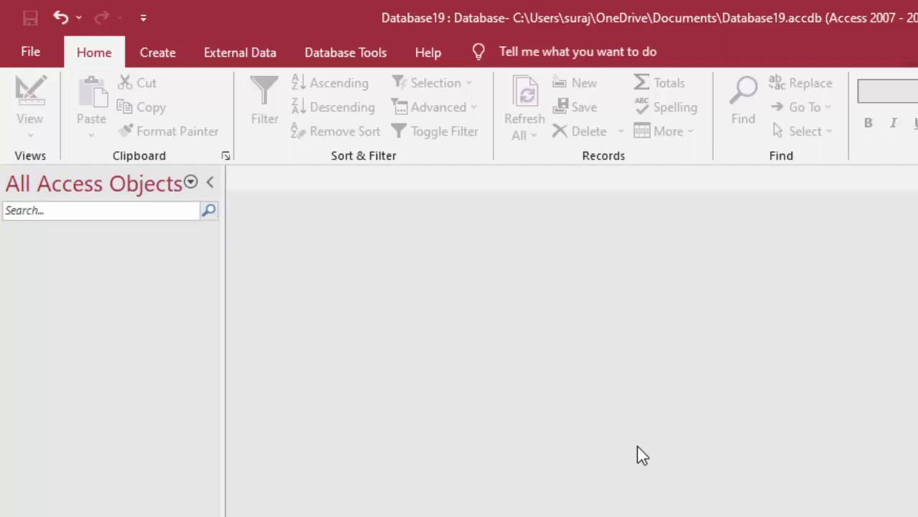
Create a blank query design in SQL view and clear the default SELECT; text.
click(154, 63)
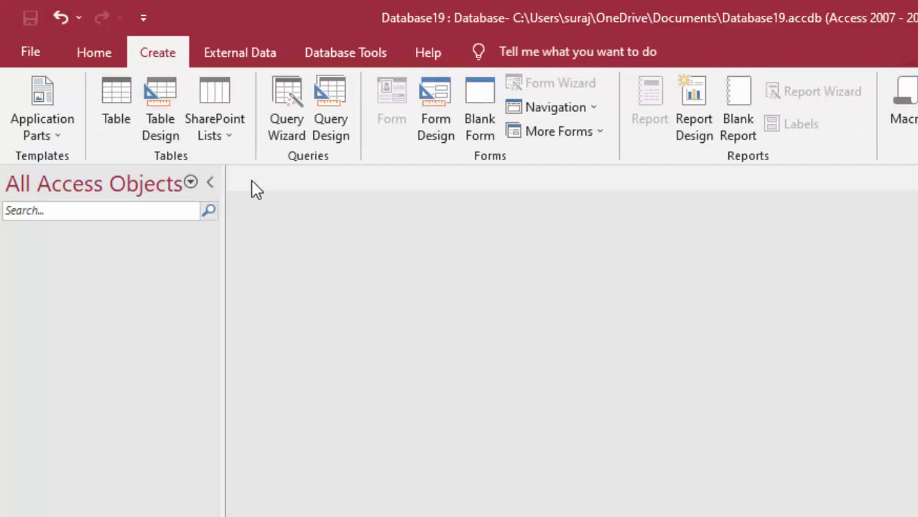
click(330, 100)
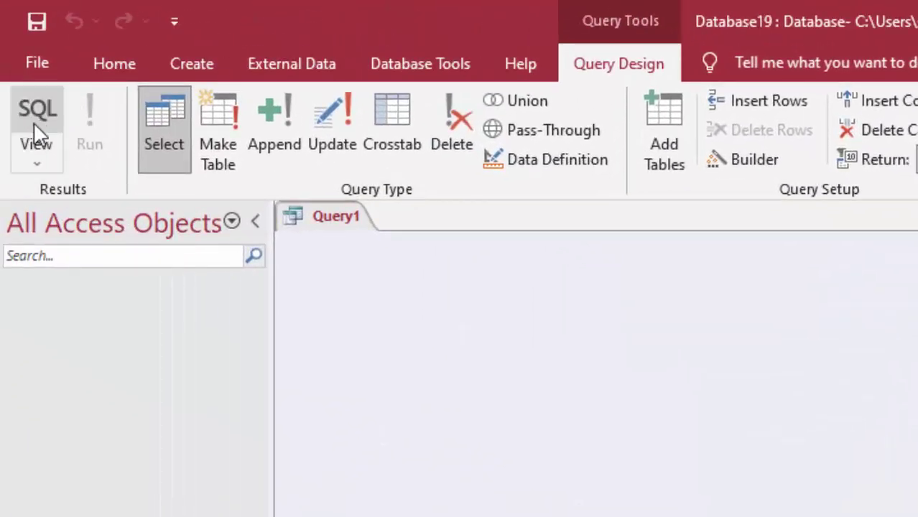
click(35, 130)
key(Delete)
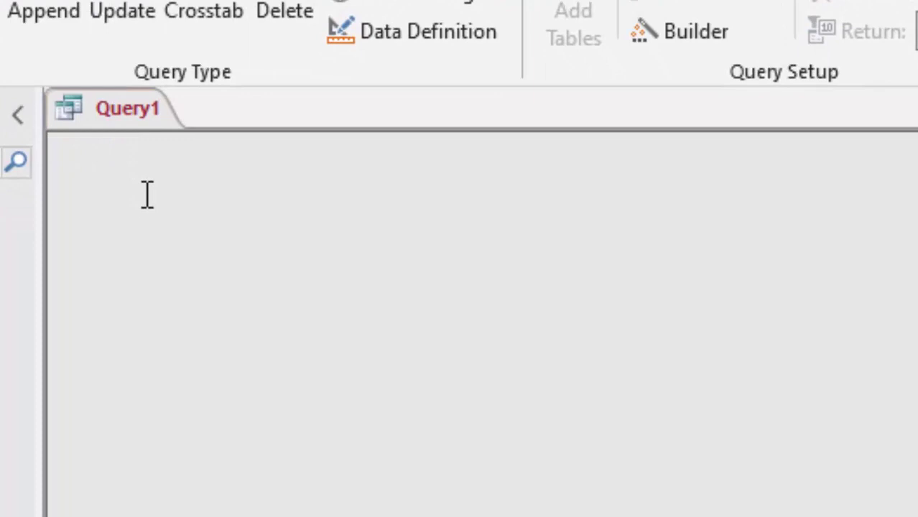
Write CREATE TABLE CustomerT (Name_of_Customer text, Age float) in the SQL editor, fixing typos.
text(create )
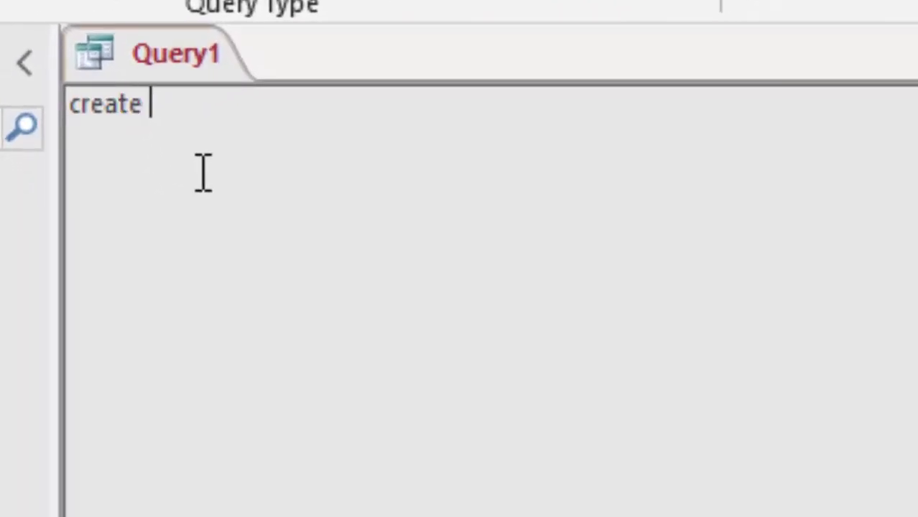
text(table)
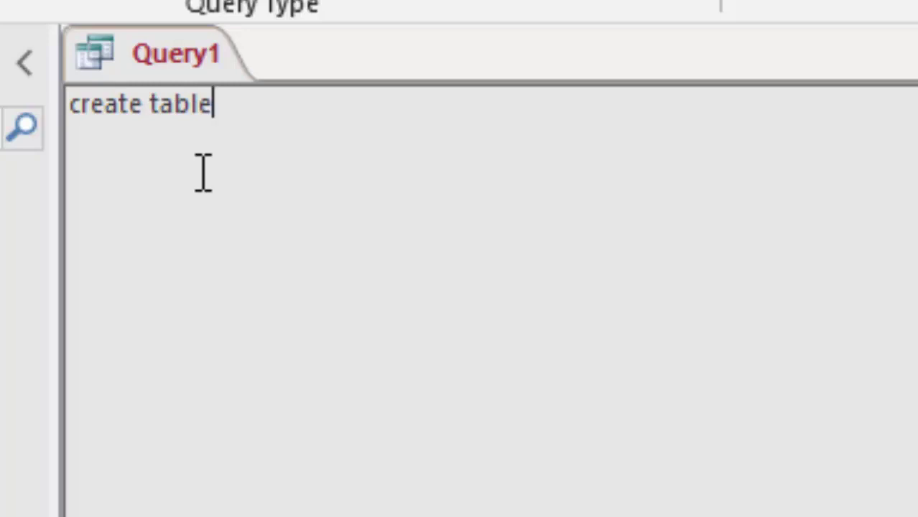
text( Cu)
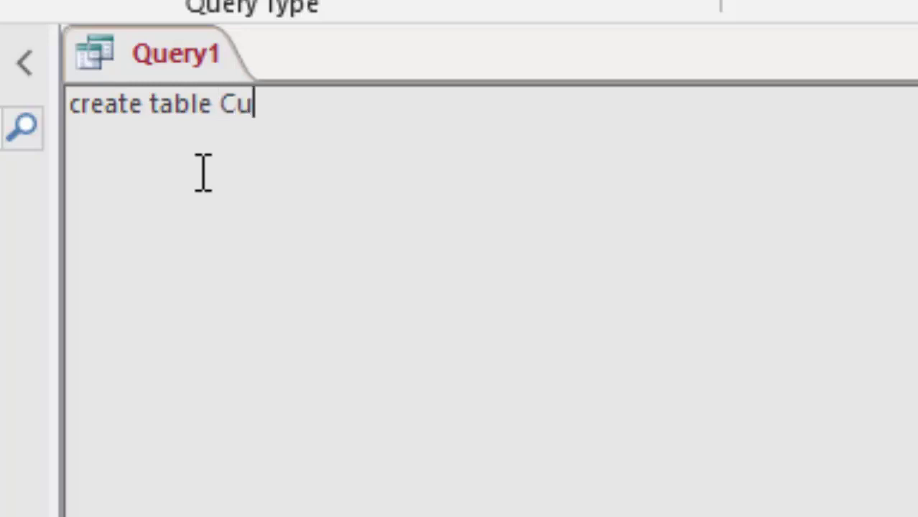
text(stome)
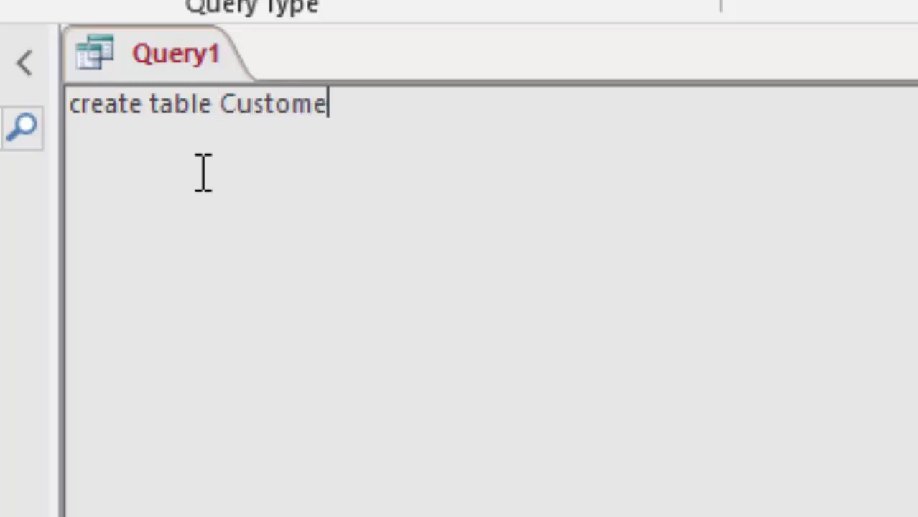
text(rT)
text(()
key(Return)
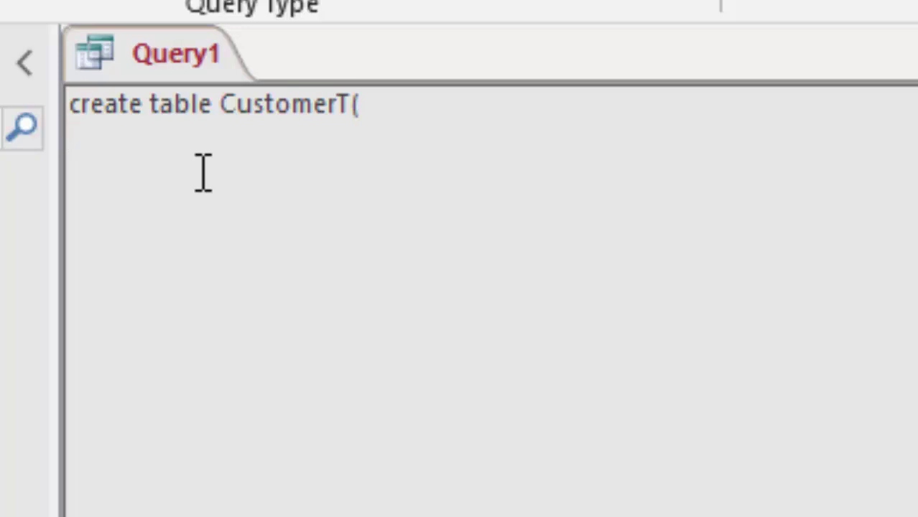
text(N)
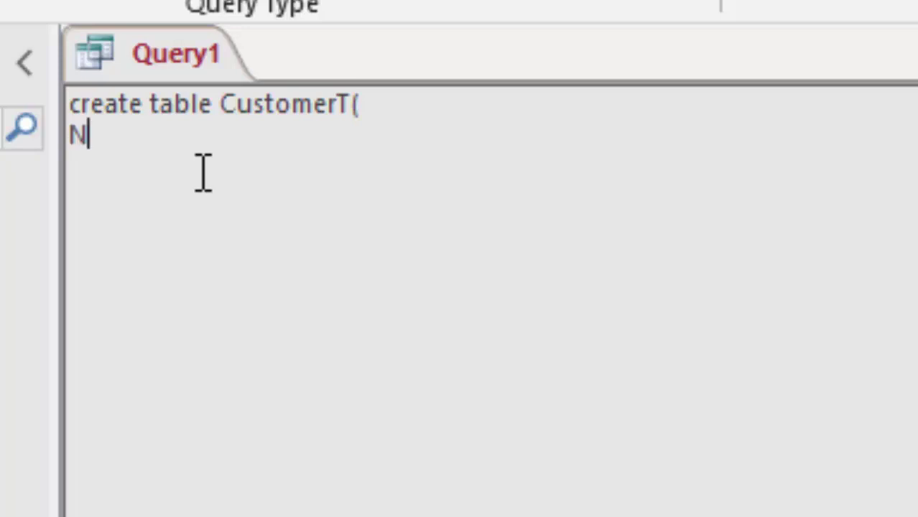
text(ame_)
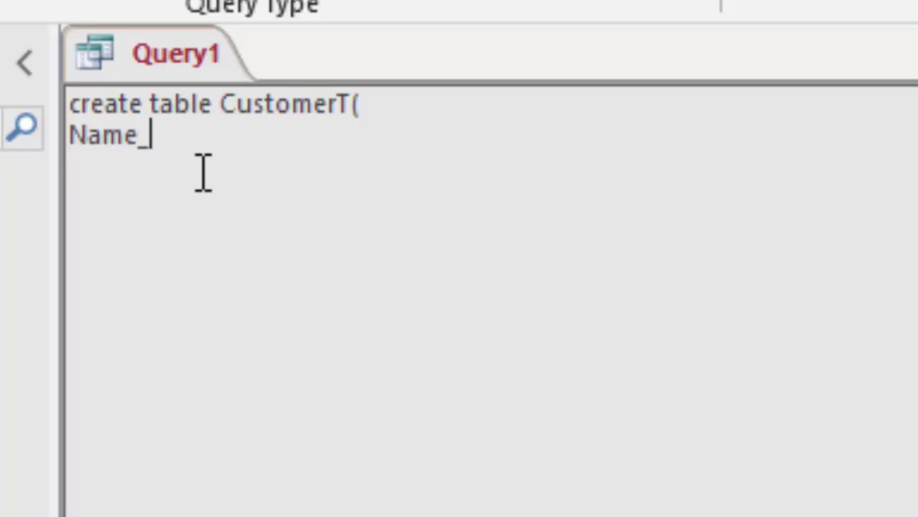
text(of_C)
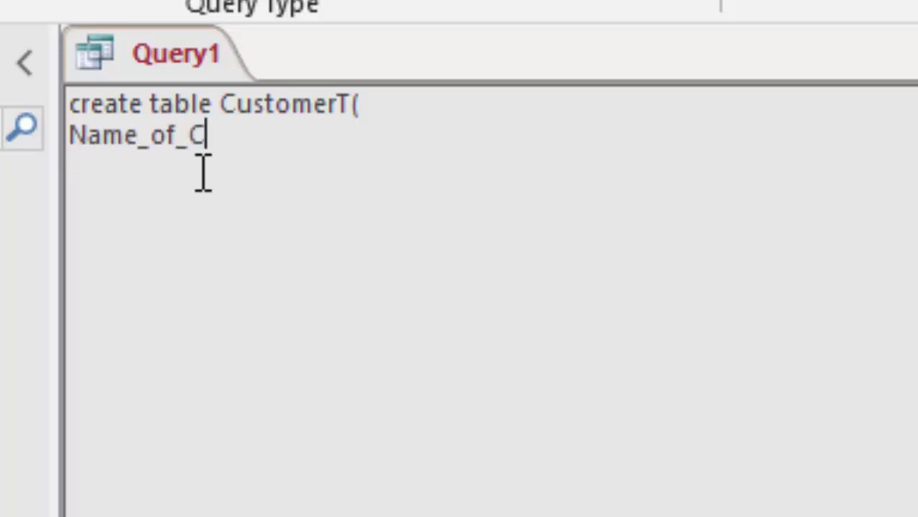
text(ustom)
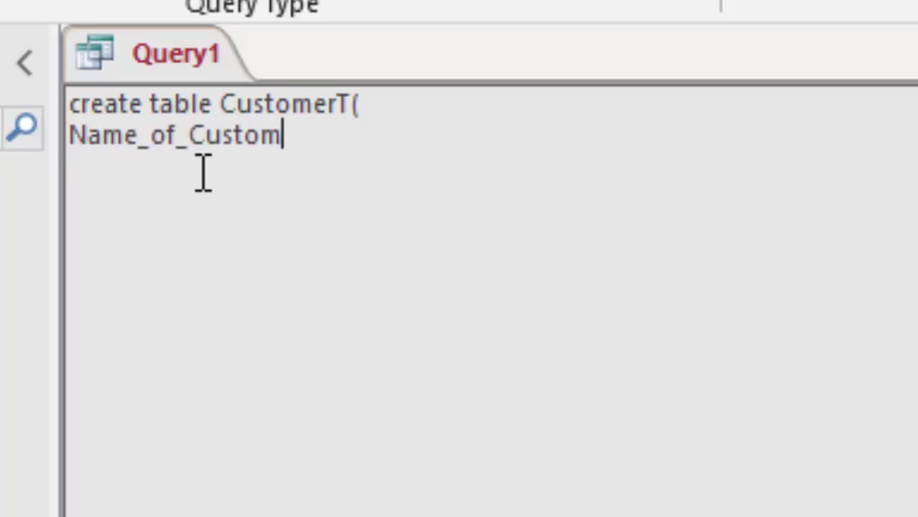
text(er)
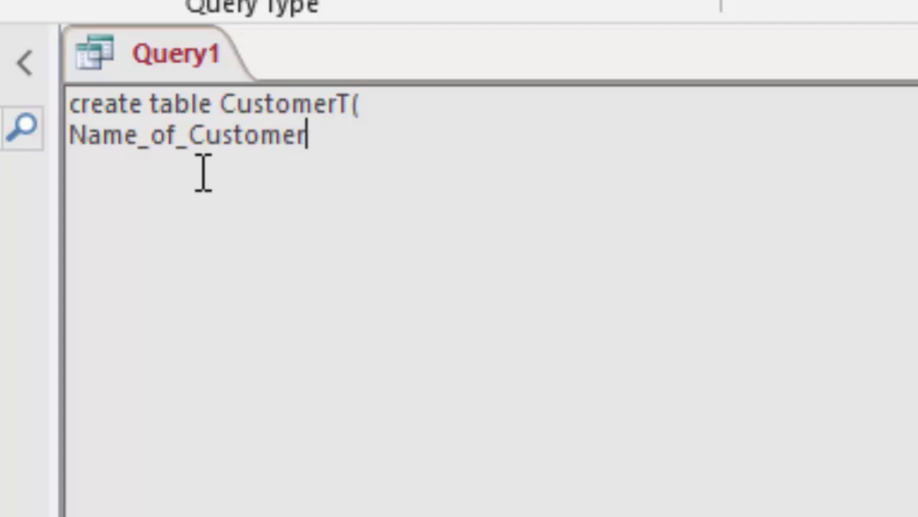
text( tex)
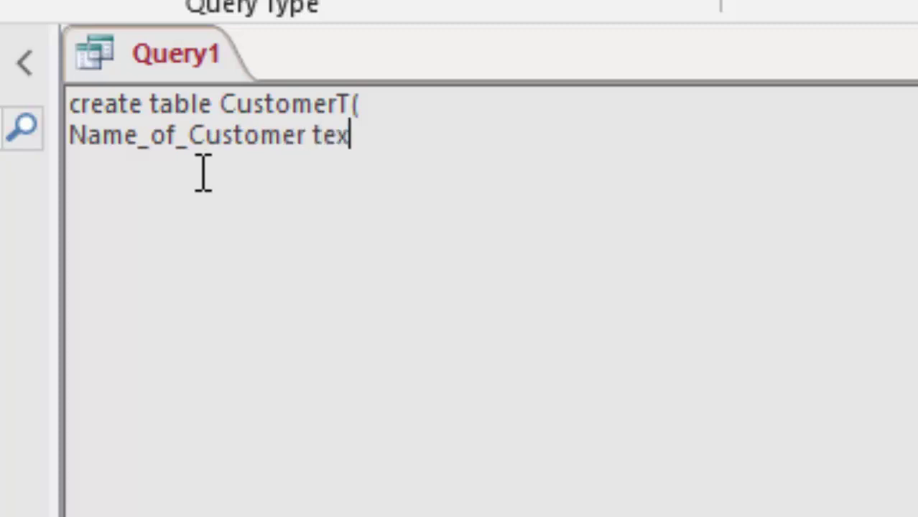
text(t)
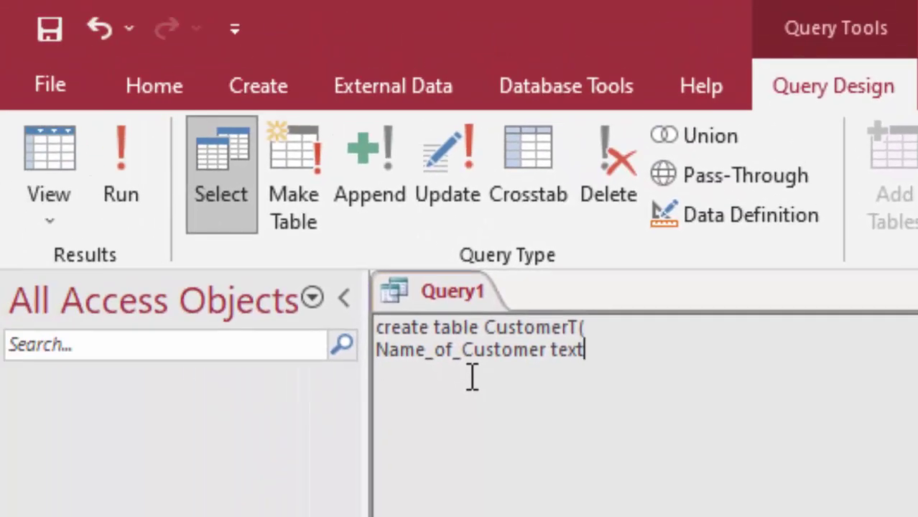
key(Return)
text(A)
text(ge )
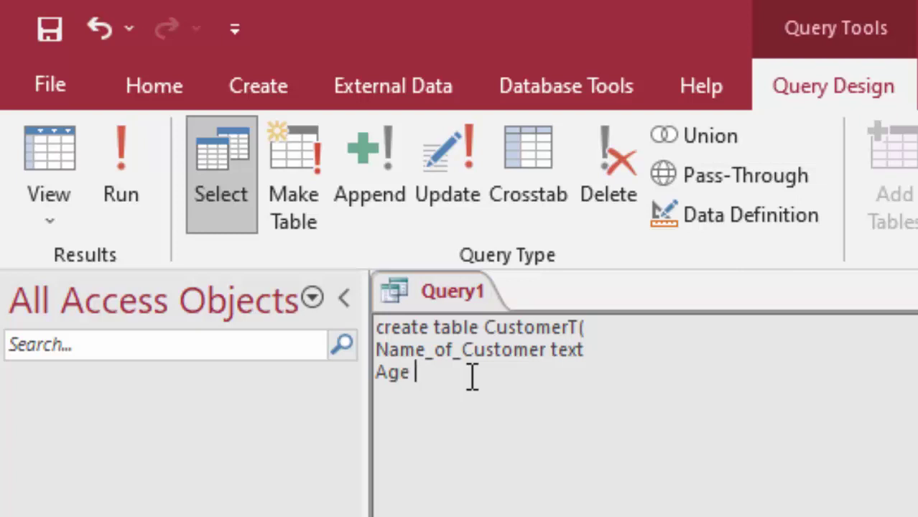
text(fla)
key(BackSpace)
text(o)
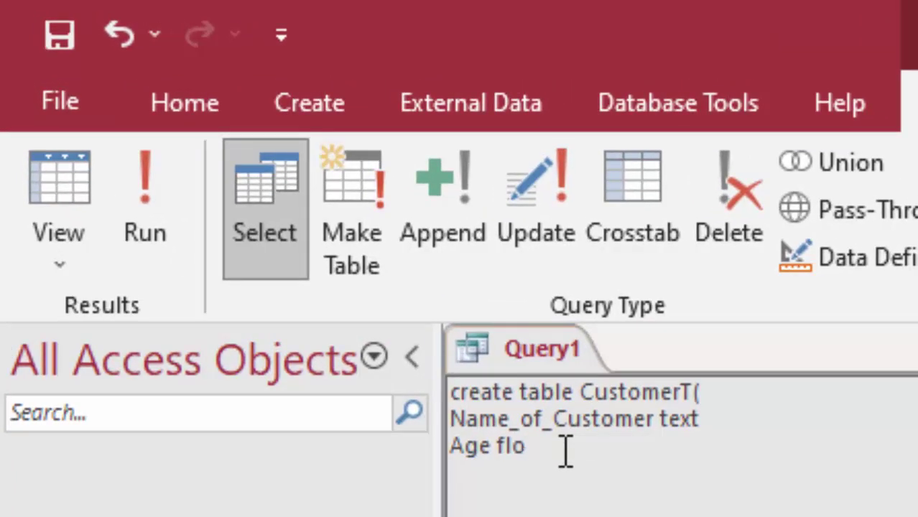
text(at)
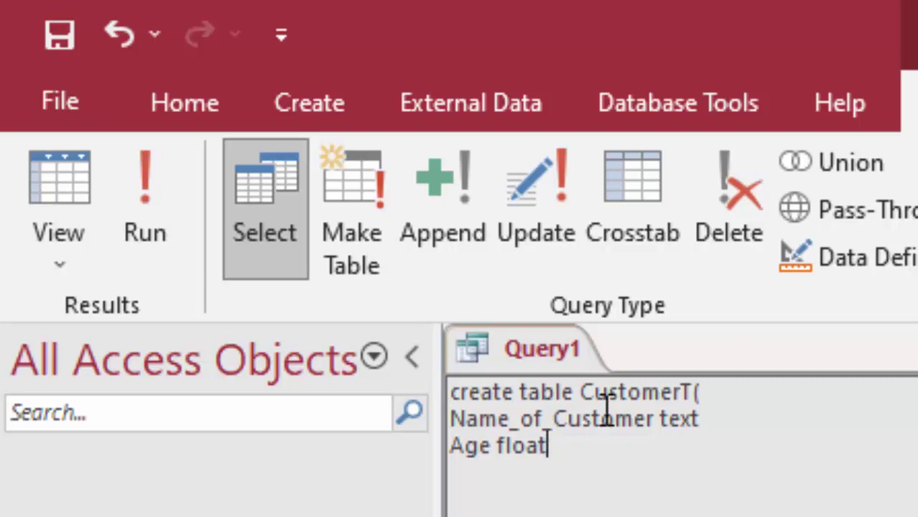
click(715, 425)
text(,)
key(Down)
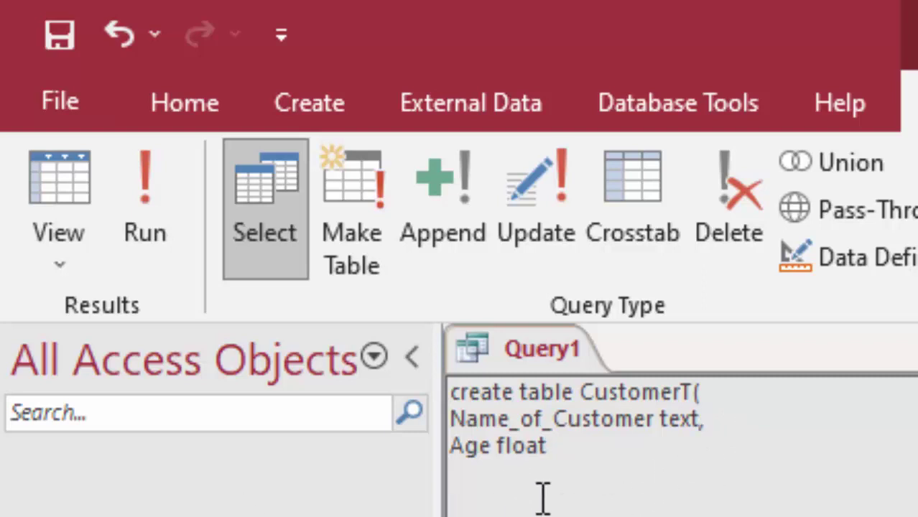
text())
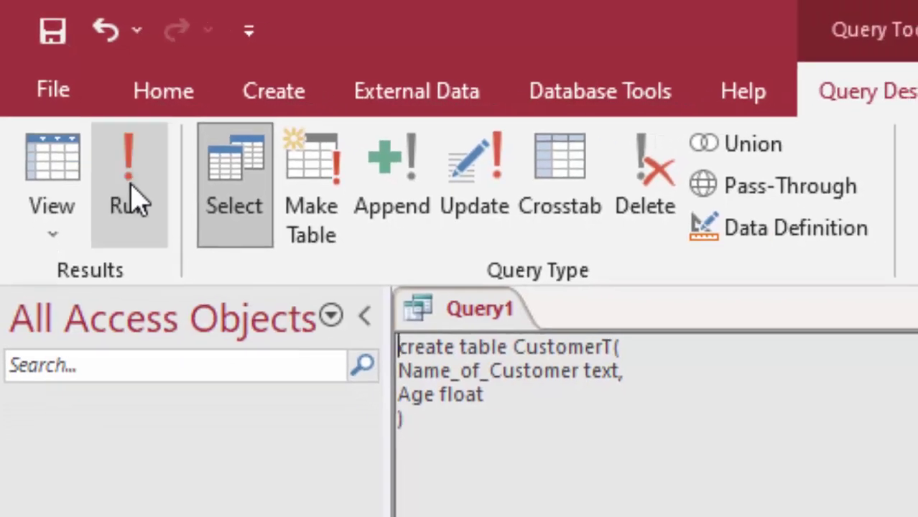
Run the statement, open the new CustomerT table and widen its Name_of_Customer column.
click(148, 233)
double_click(125, 325)
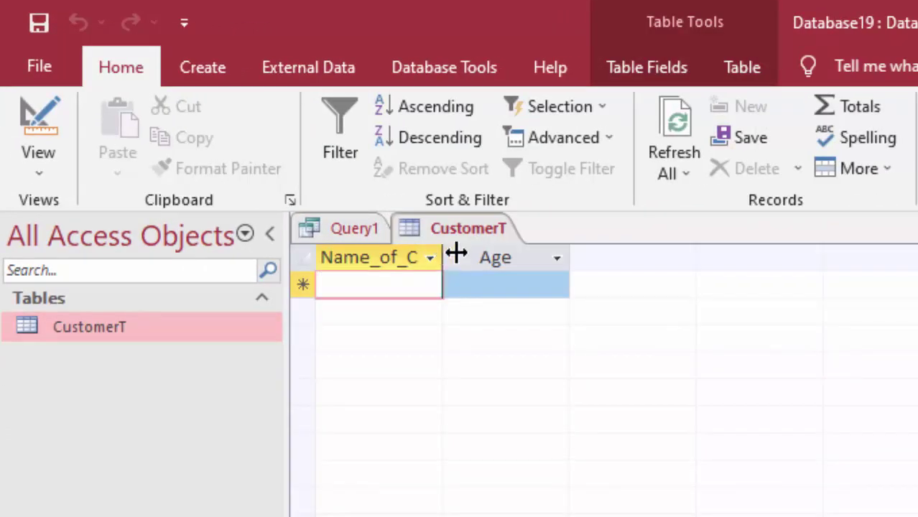
drag(442, 257, 541, 344)
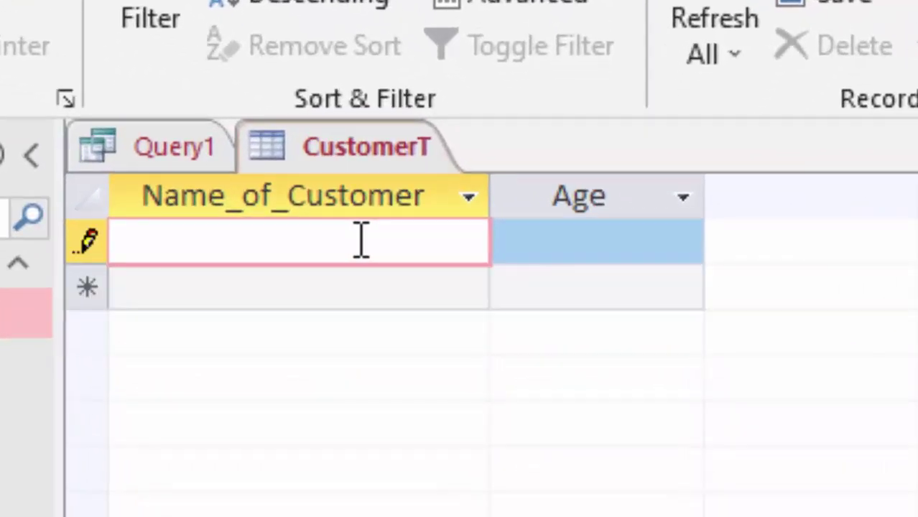
Enter three customer records with ages 55, 23 and 33.
text(ri)
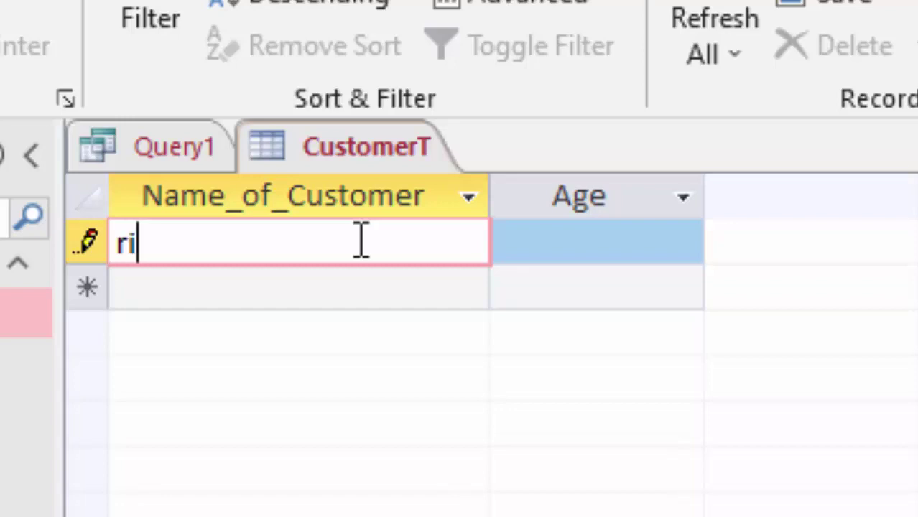
text(tesh)
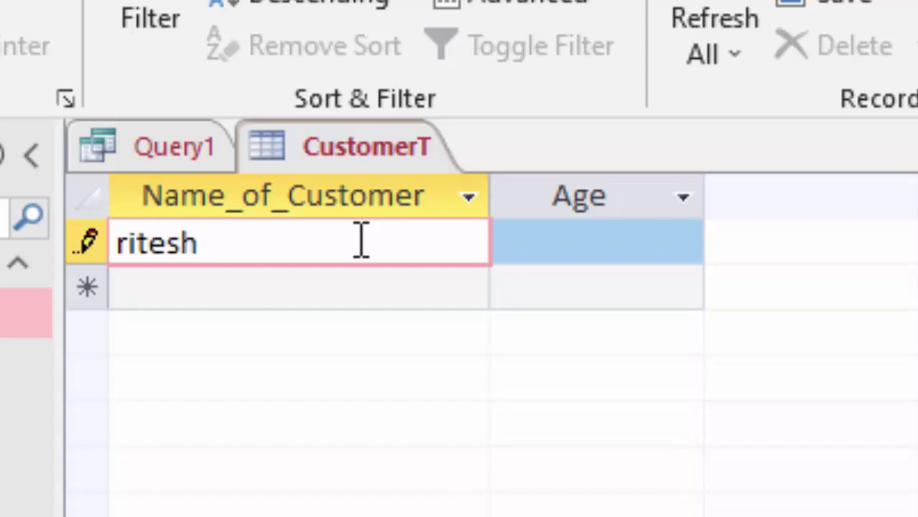
key(Tab)
text(55)
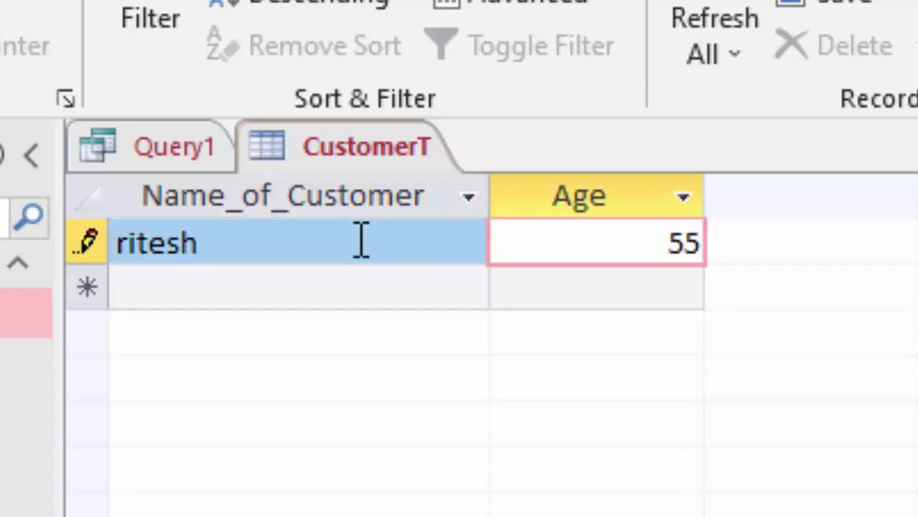
key(Tab)
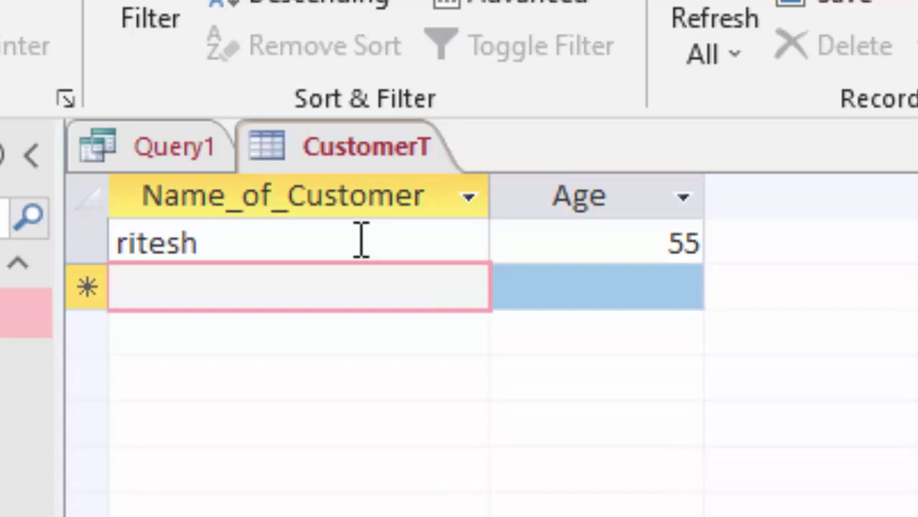
text(rajes)
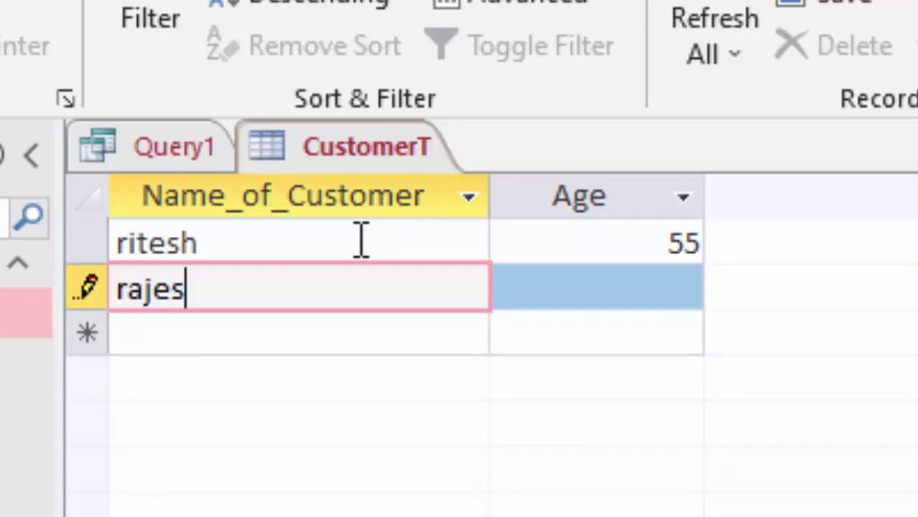
text(h)
key(Tab)
text(23)
key(Tab)
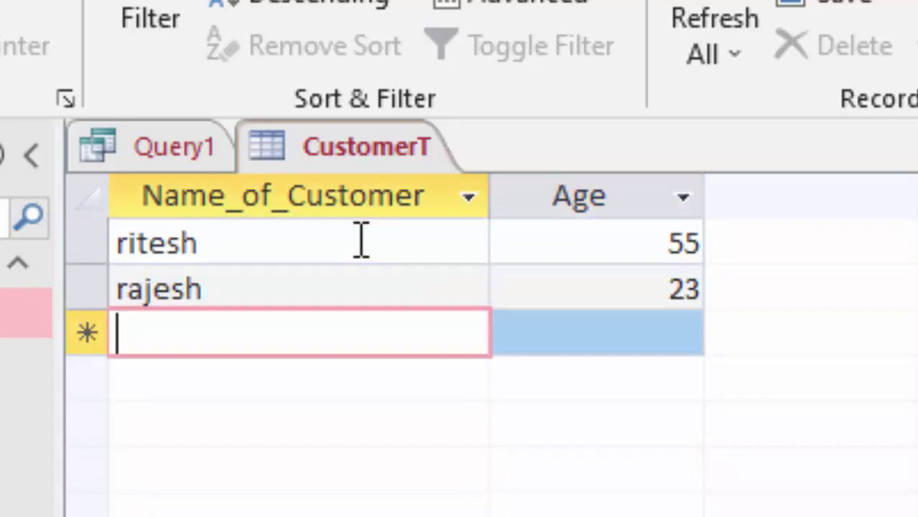
text(g)
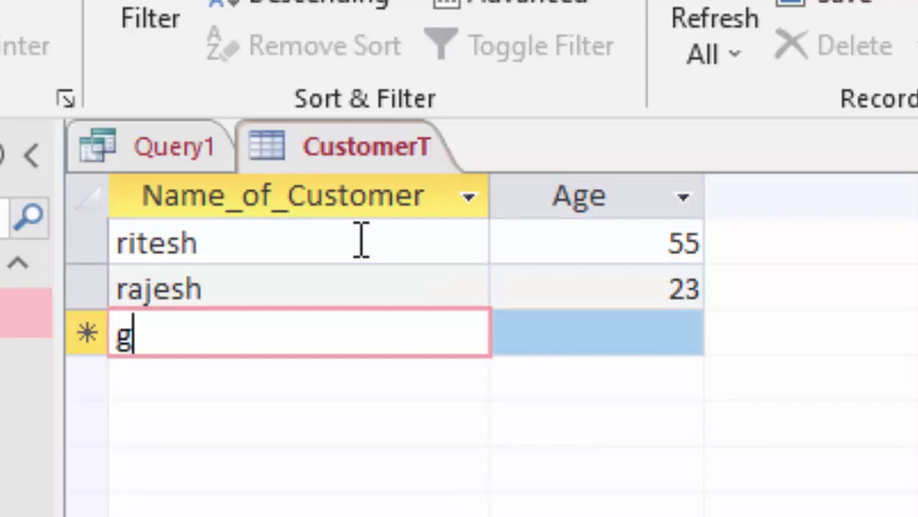
text(aurav)
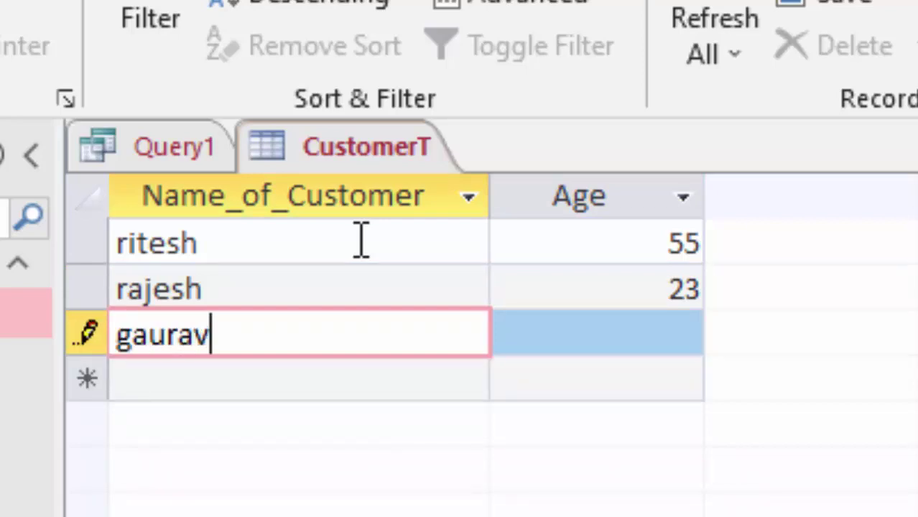
key(Tab)
text(33)
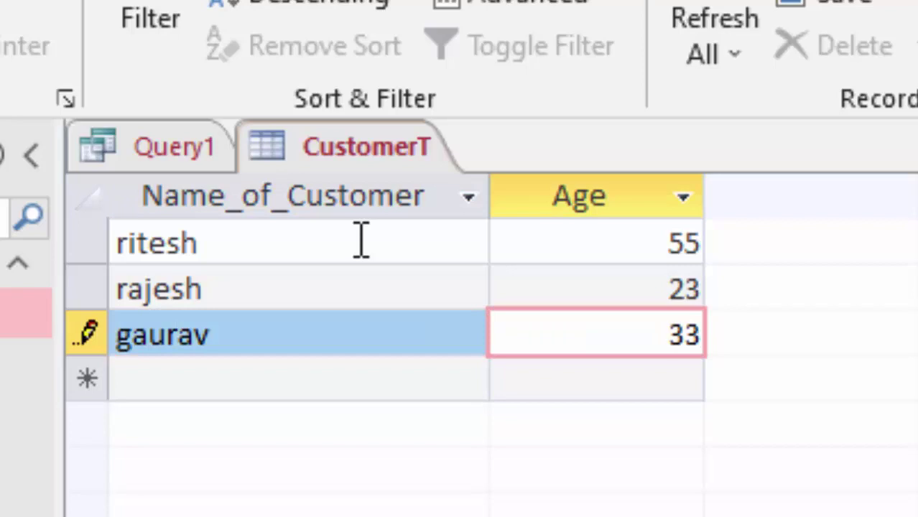
key(Tab)
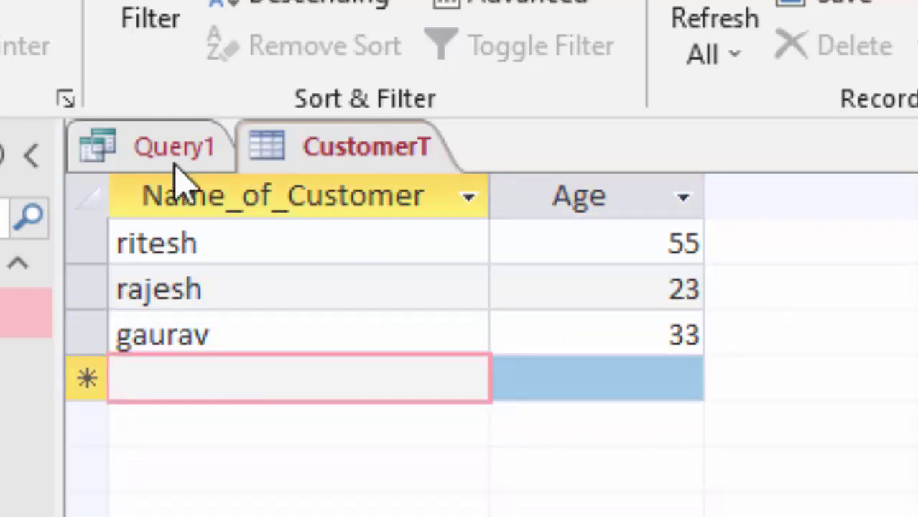
Go back to Query1 and choose Save for it.
click(168, 154)
right_click(167, 149)
click(194, 169)
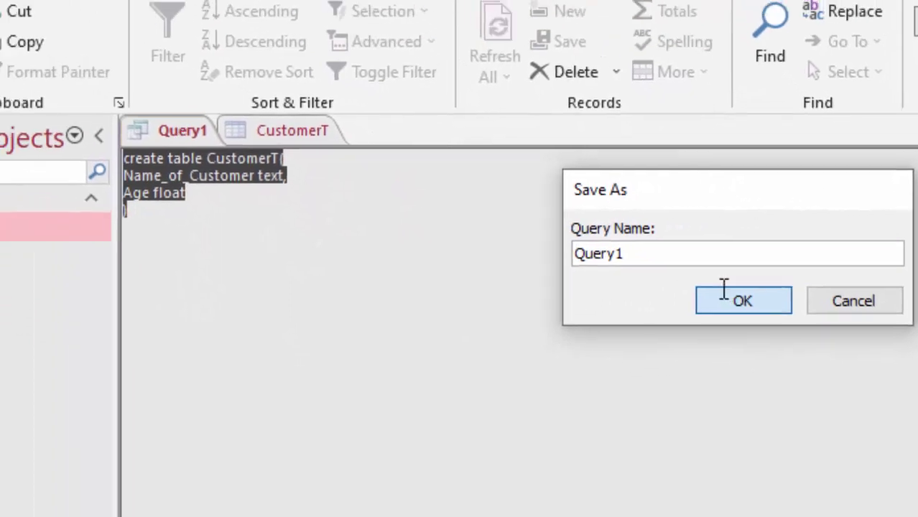
Save the query as Query1, then close CustomerT (keeping its layout) and Query1.
click(724, 289)
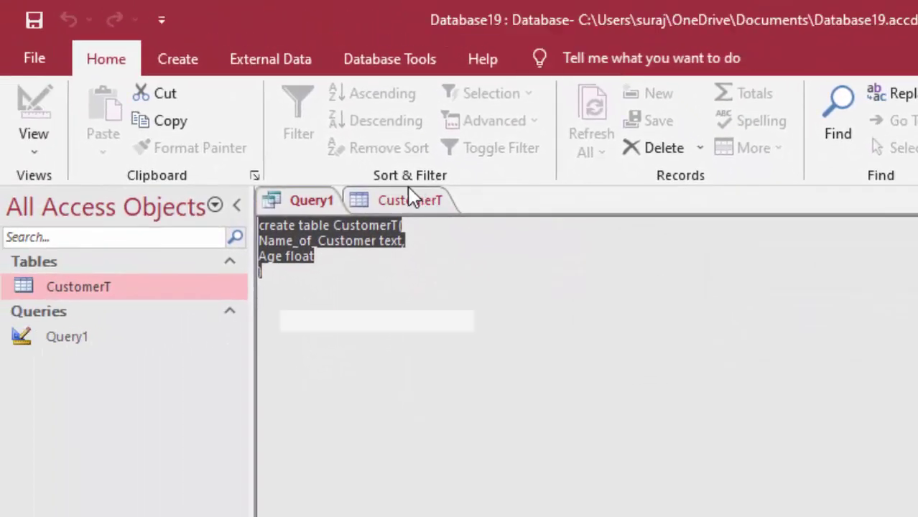
right_click(409, 197)
click(441, 229)
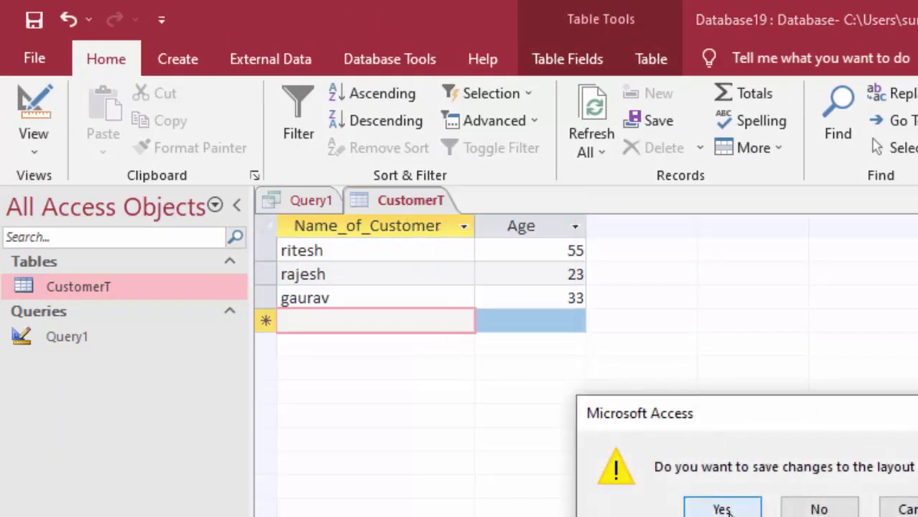
click(723, 506)
right_click(293, 203)
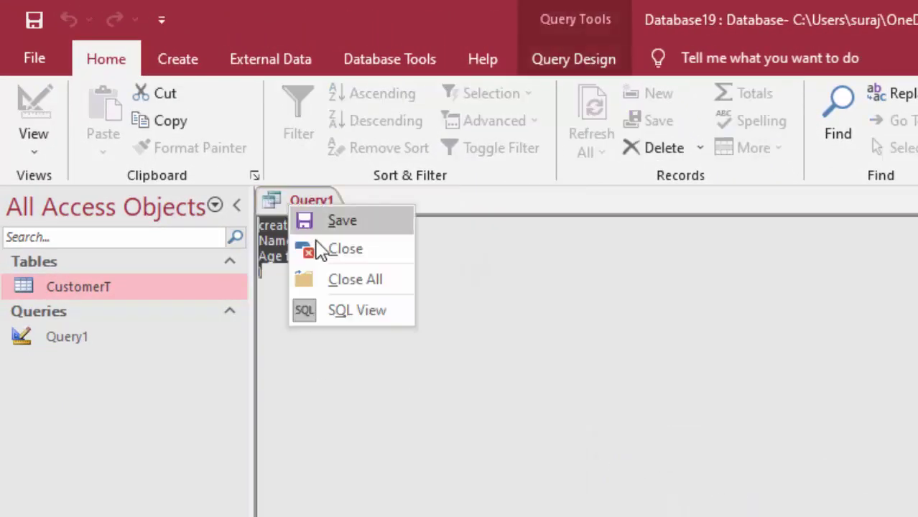
click(344, 248)
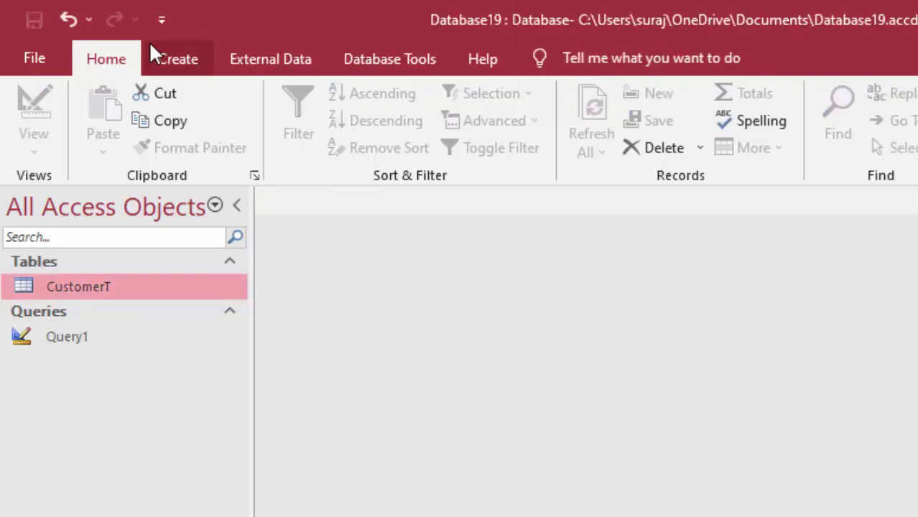
click(152, 61)
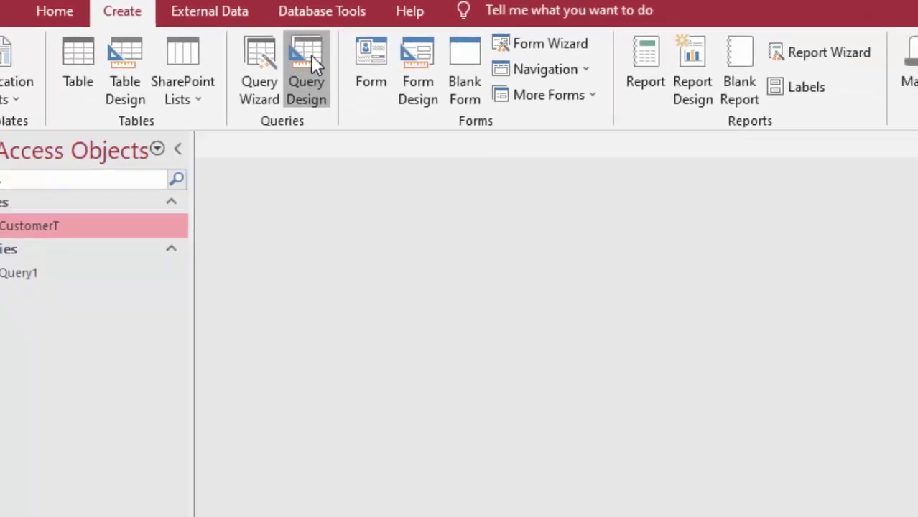
Create another blank query in SQL view and delete the semicolon after SELECT.
click(373, 134)
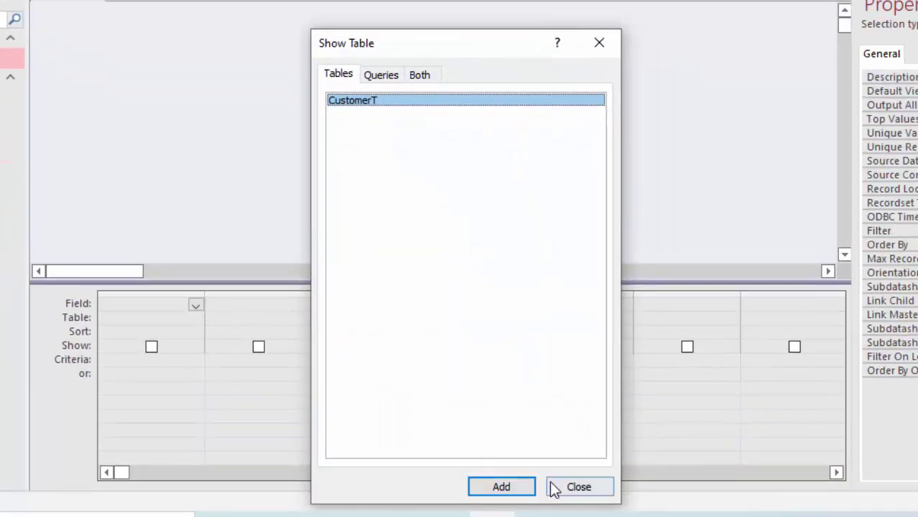
click(553, 488)
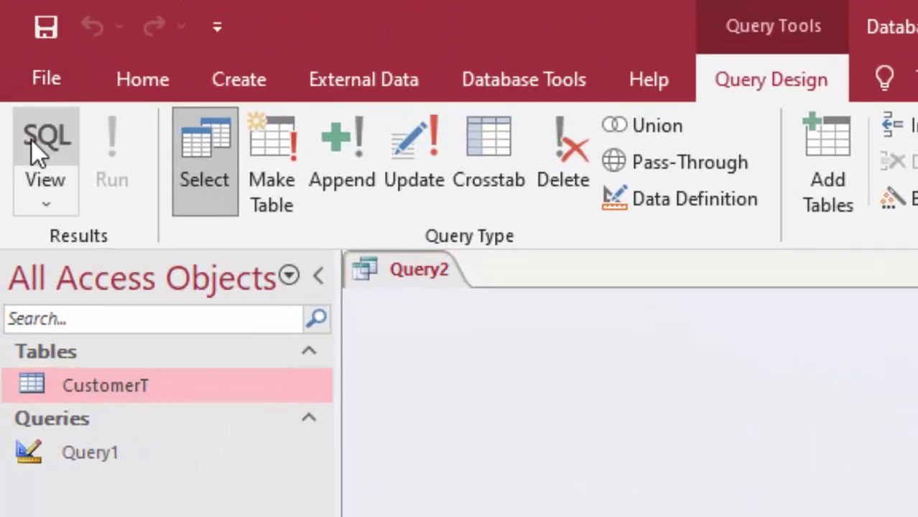
click(31, 139)
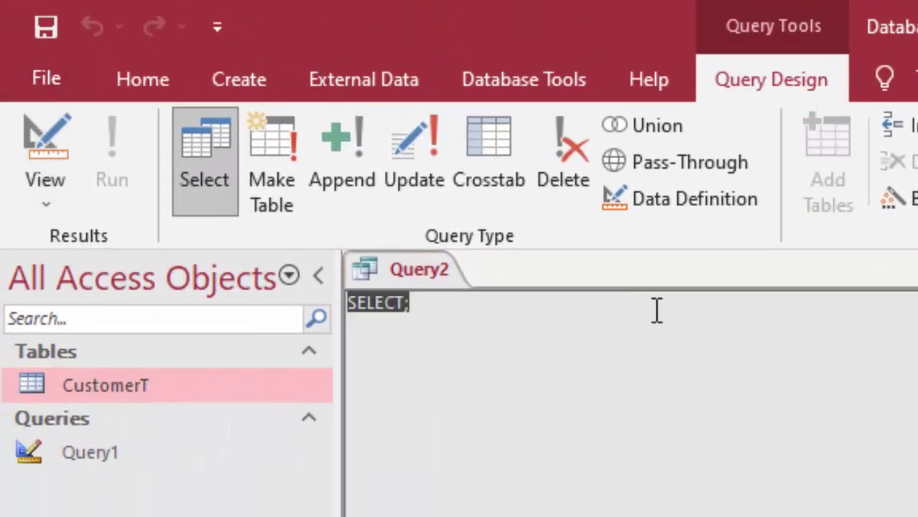
click(603, 298)
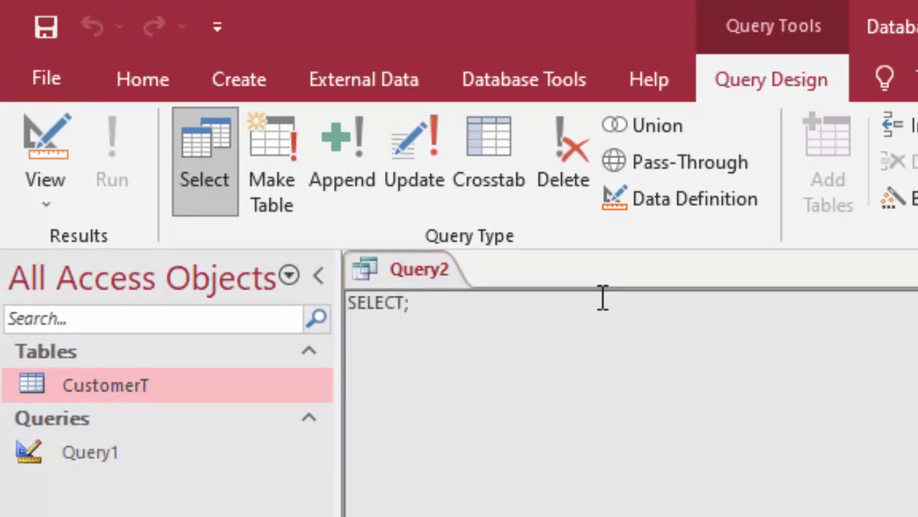
key(BackSpace)
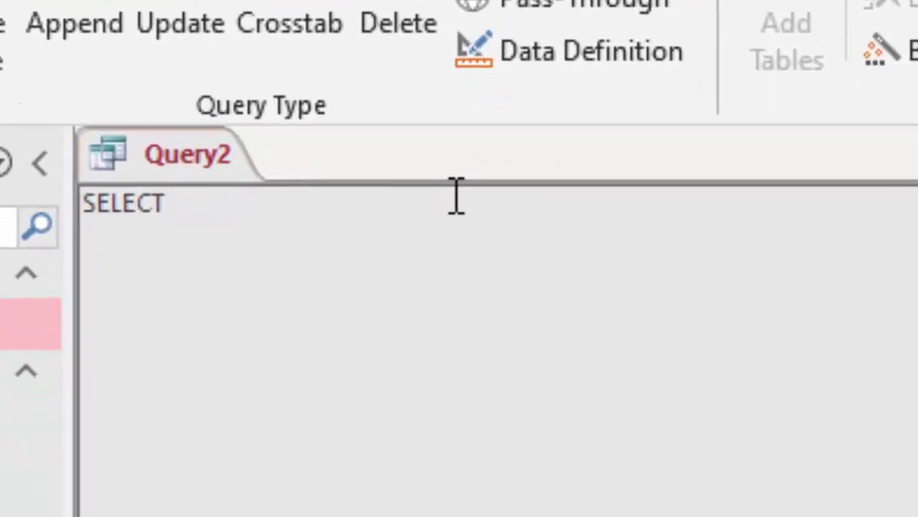
Type UCASE(Name_of_Customer) As uppercaseName_o after SELECT, checking CustomerT's field name.
text(UCA)
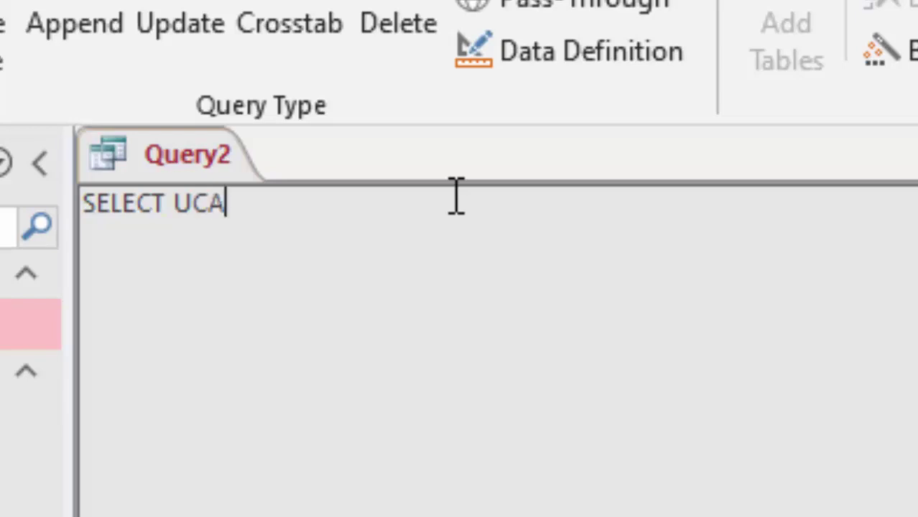
text(SR)
key(BackSpace)
text(E)
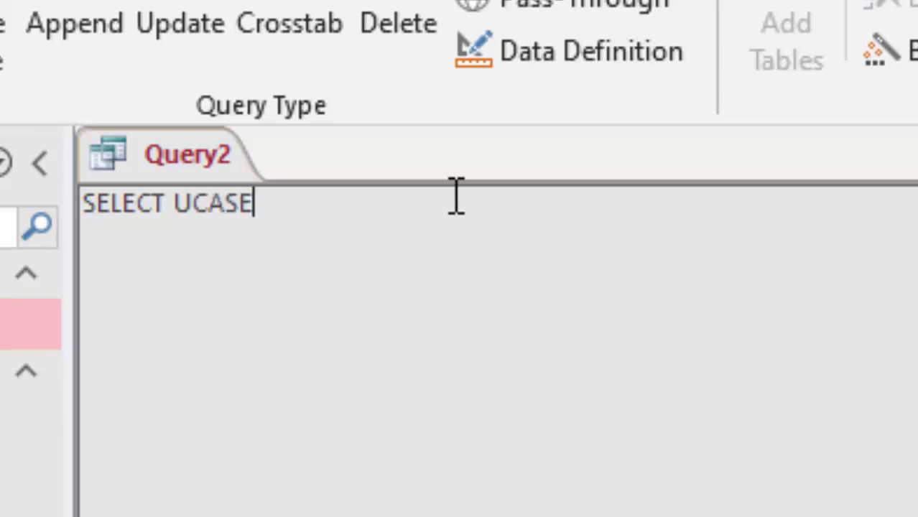
text(()
double_click(29, 323)
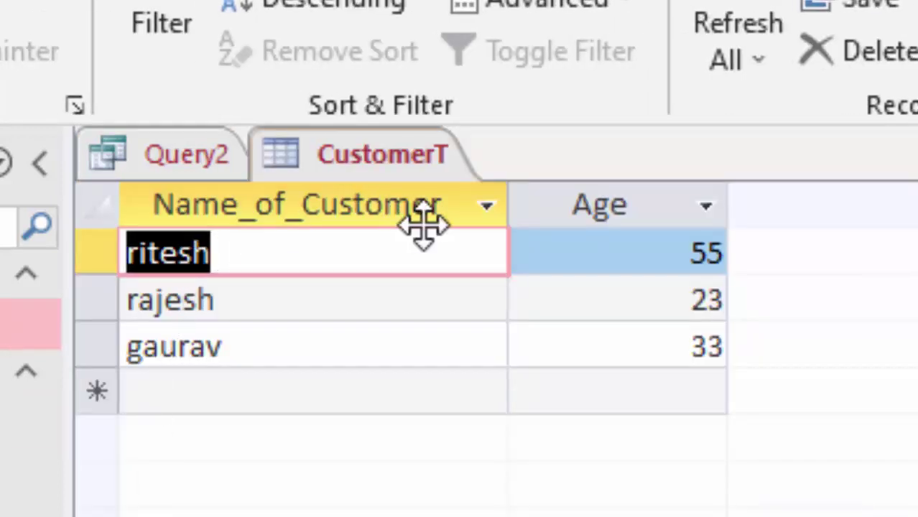
click(143, 159)
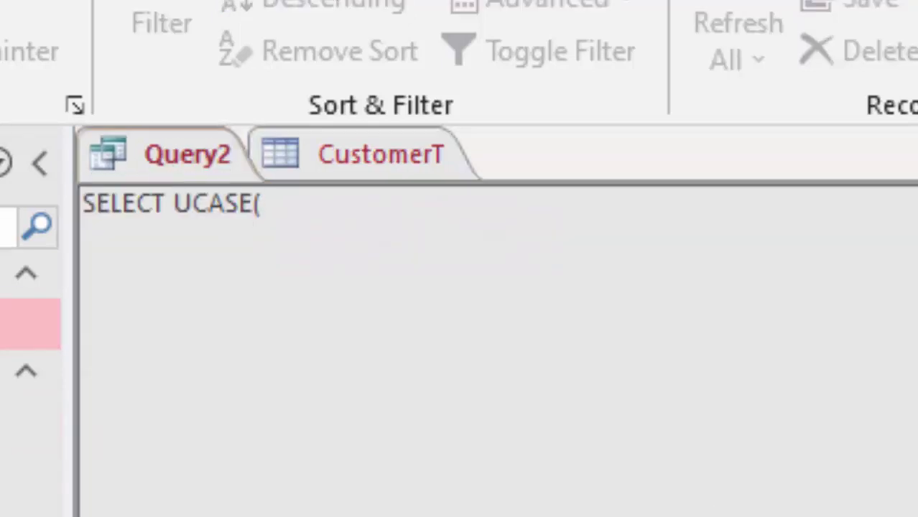
text(nAME)
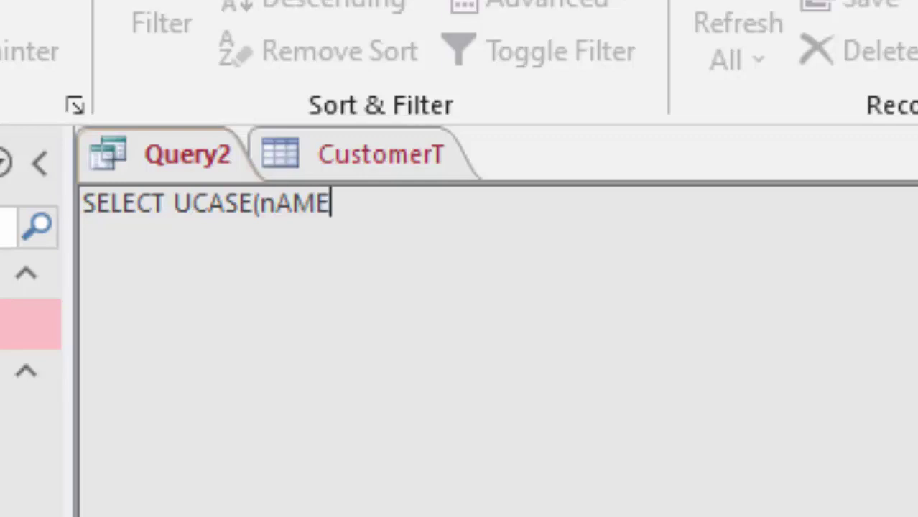
text(_of_Cu)
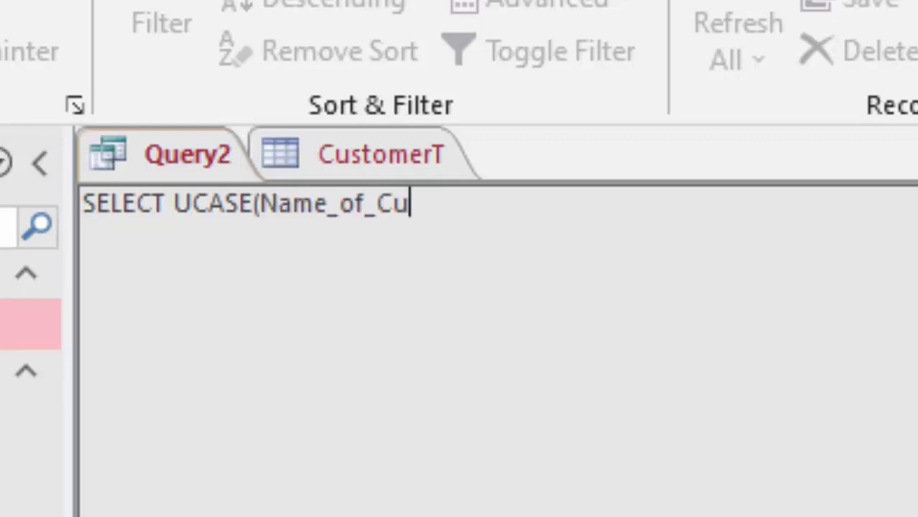
text(stome)
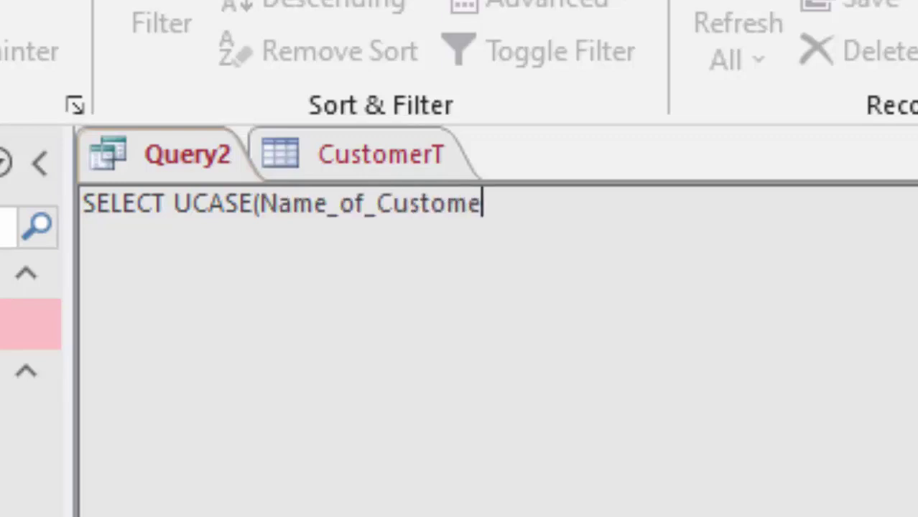
text(r)
text() )
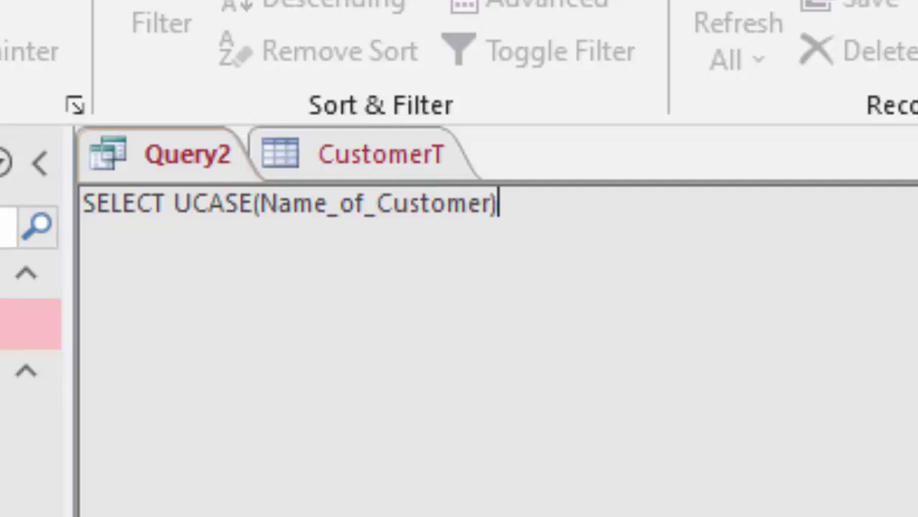
text(As )
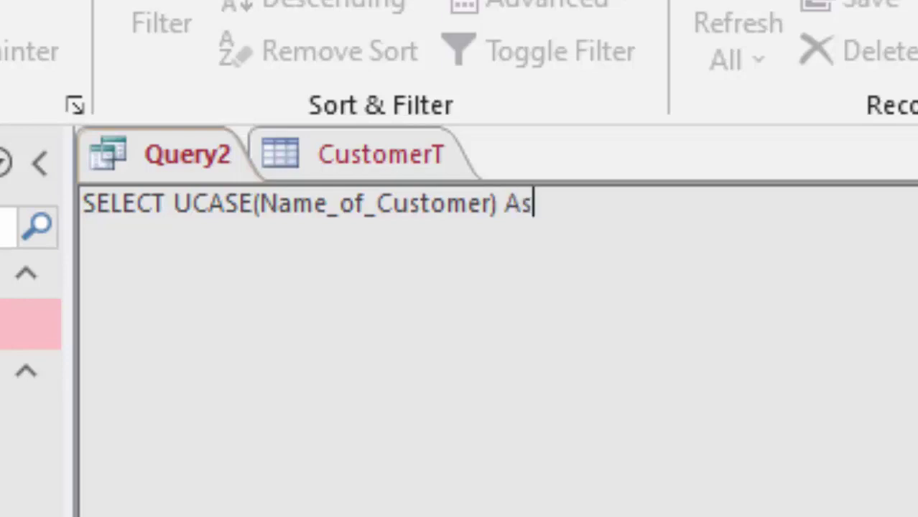
text(upp)
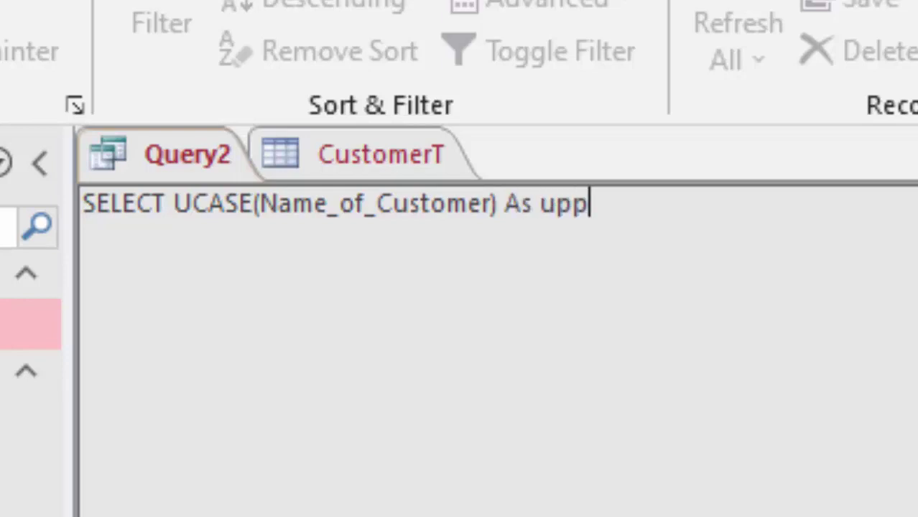
text(ercase)
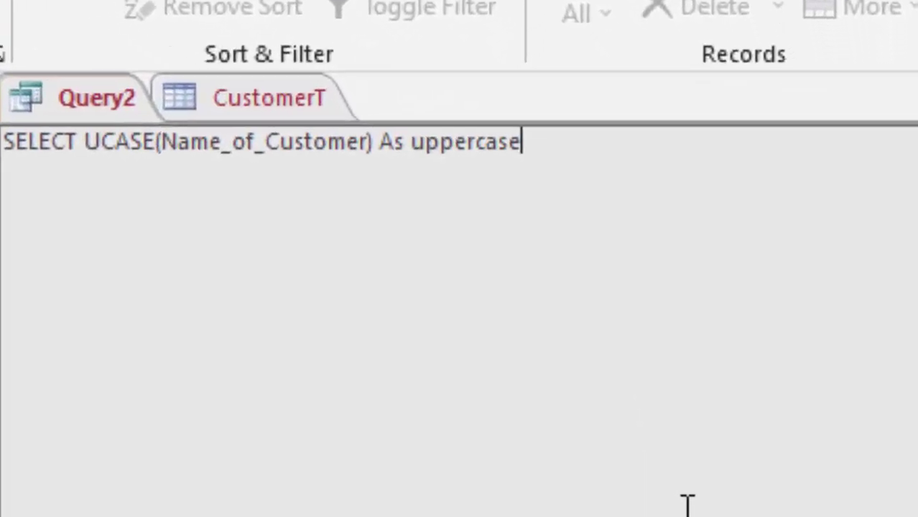
text(N)
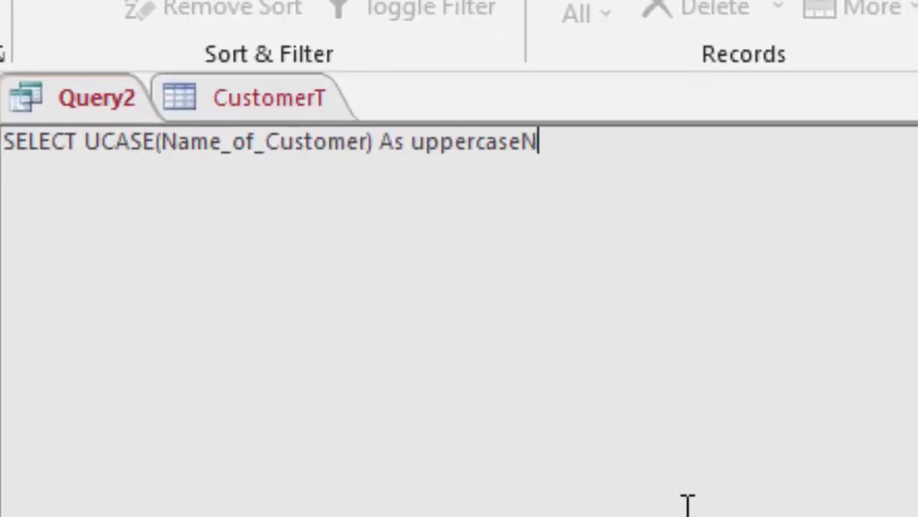
text(ame_)
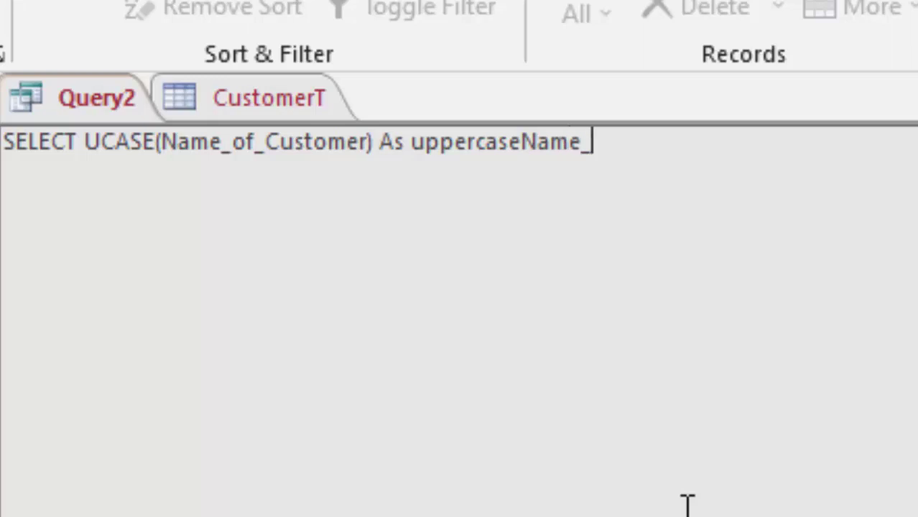
text(of)
Complete the alias uppercaseName_of_Customer and add from CustomerT.
text(_)
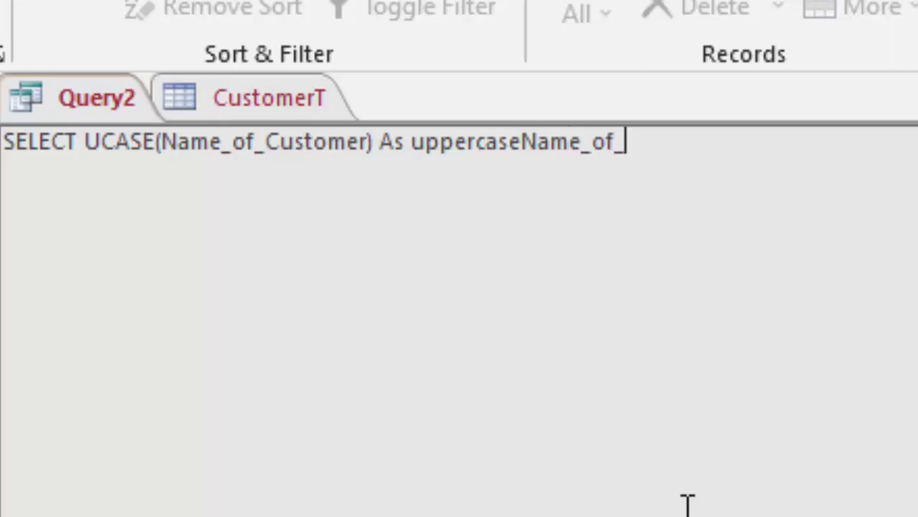
text(Cust)
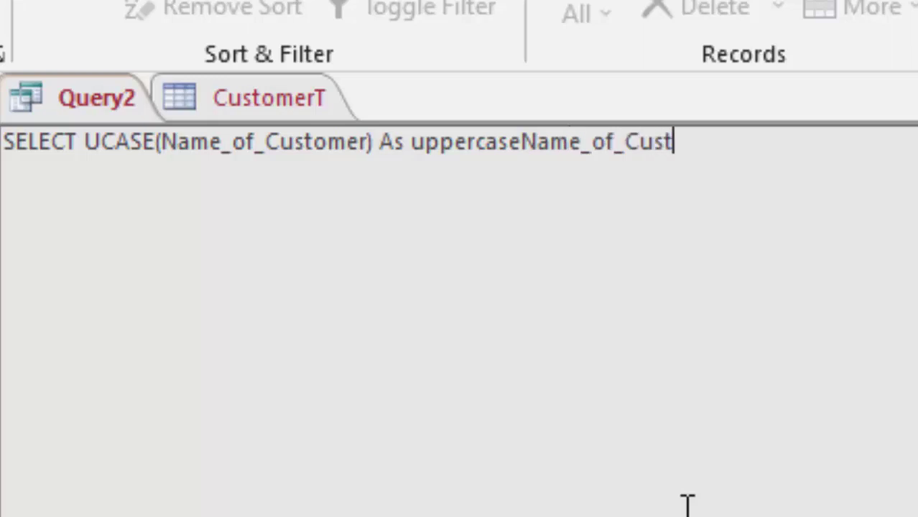
text(omer)
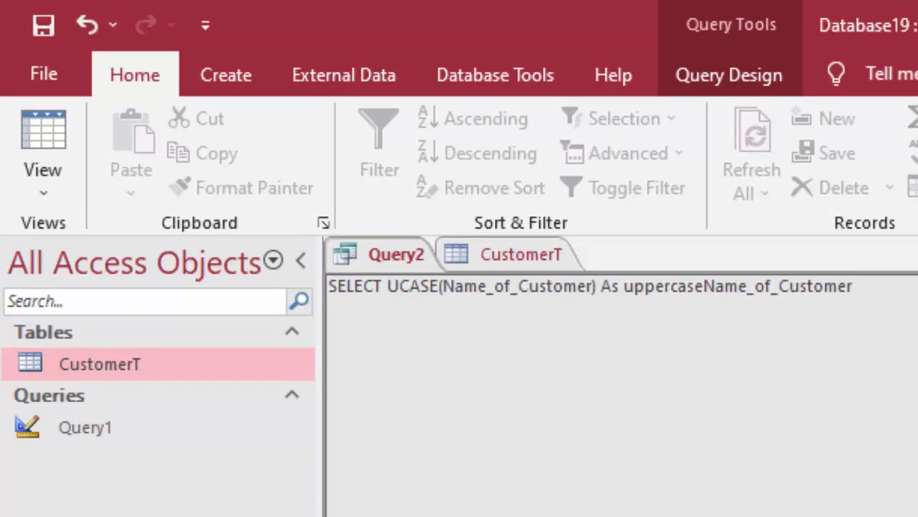
text( f)
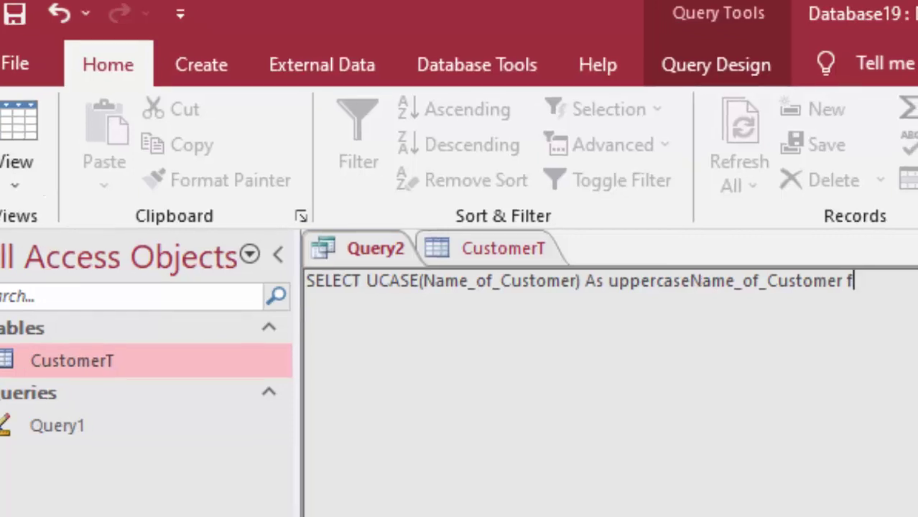
text(r)
text(om)
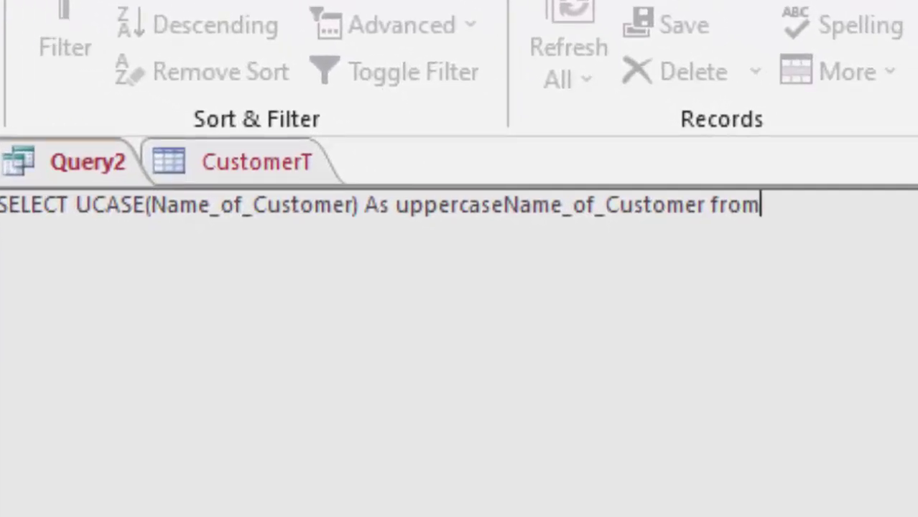
text( Cu)
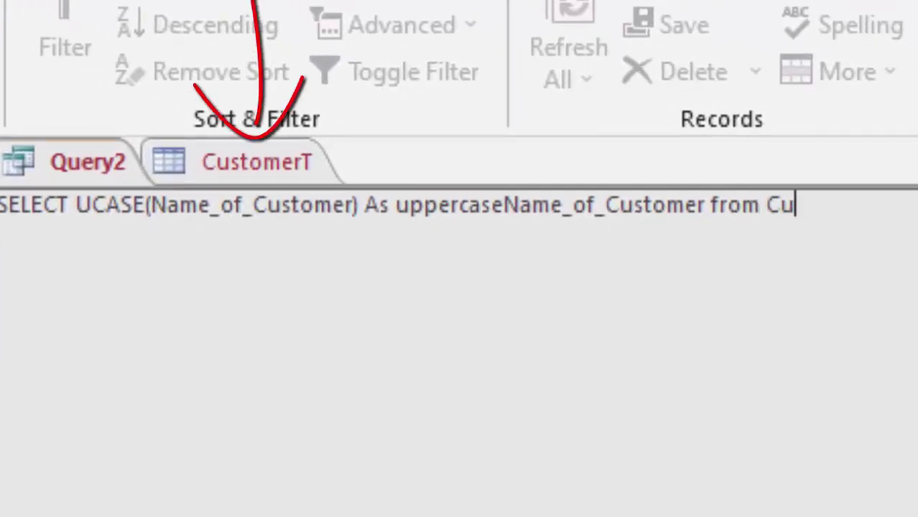
text(stomer)
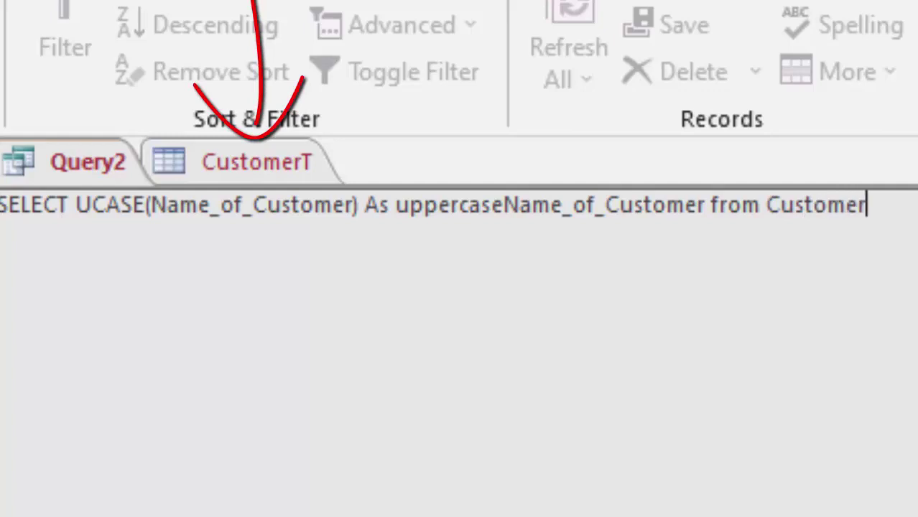
text(T)
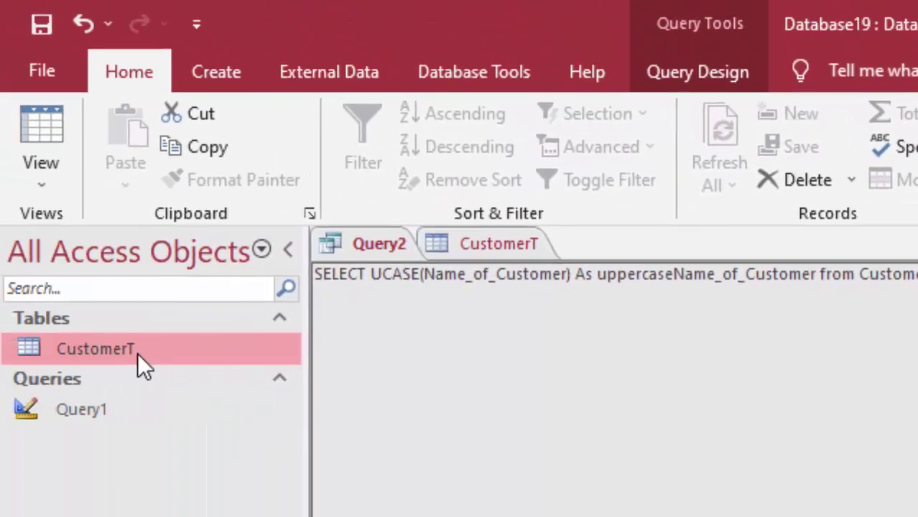
Review the customer names in CustomerT, then end Query2's SQL with a semicolon.
double_click(137, 352)
click(439, 313)
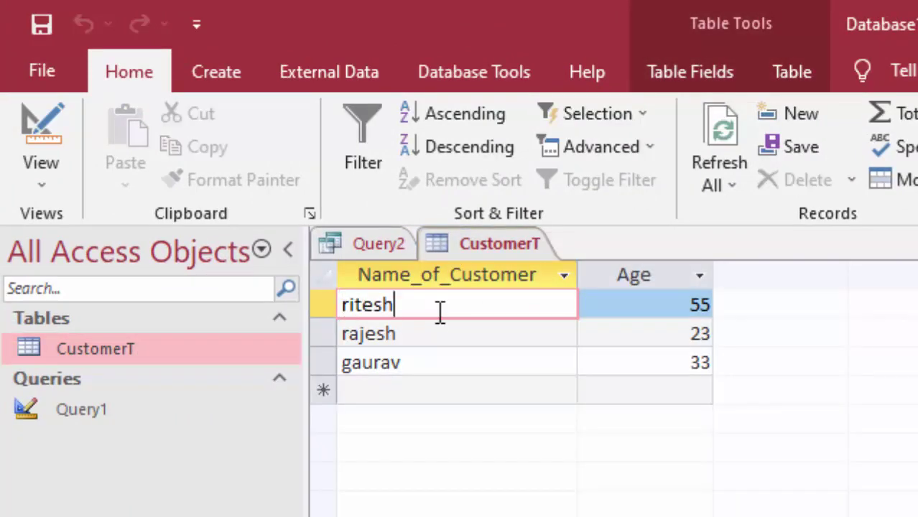
click(438, 334)
click(440, 362)
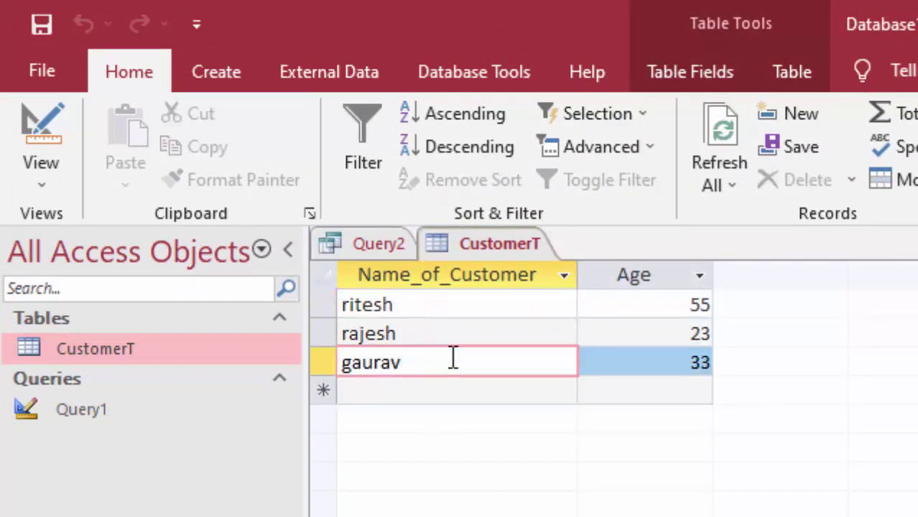
click(358, 243)
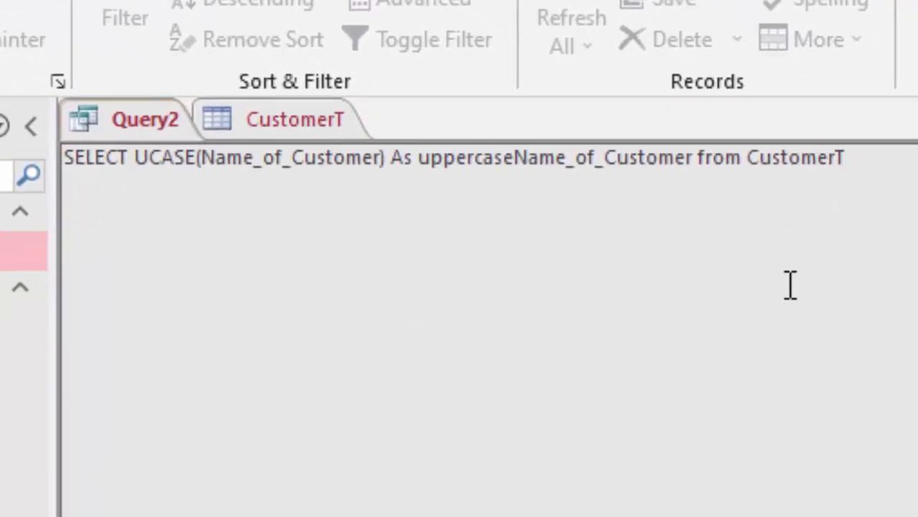
text(;)
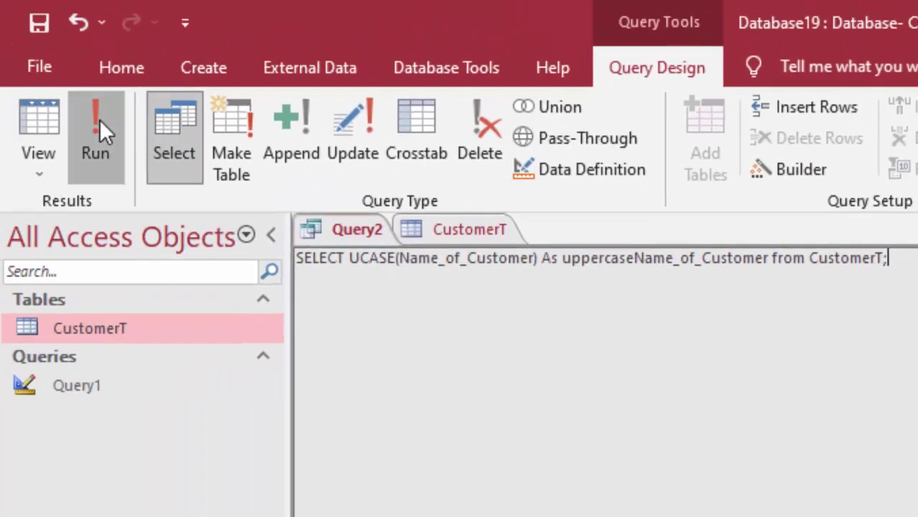
Run Query2 to show the customer names in uppercase, then return to the CustomerT table.
click(100, 120)
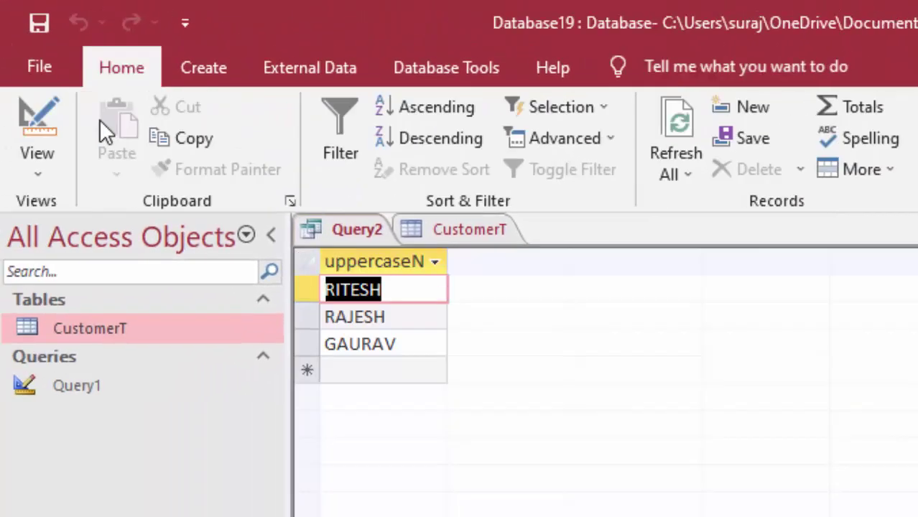
click(399, 285)
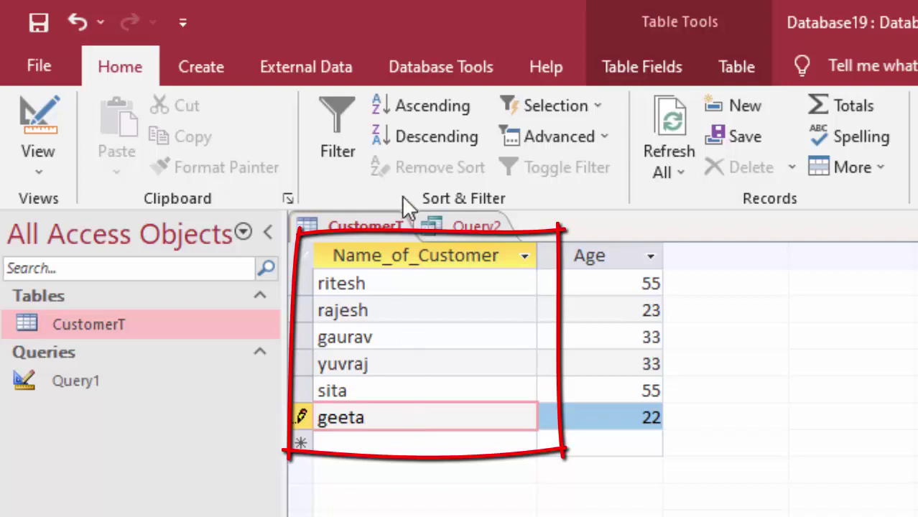
Rerun Query2 so the UppercaseCustomerName column lists all six customers in capitals.
click(485, 229)
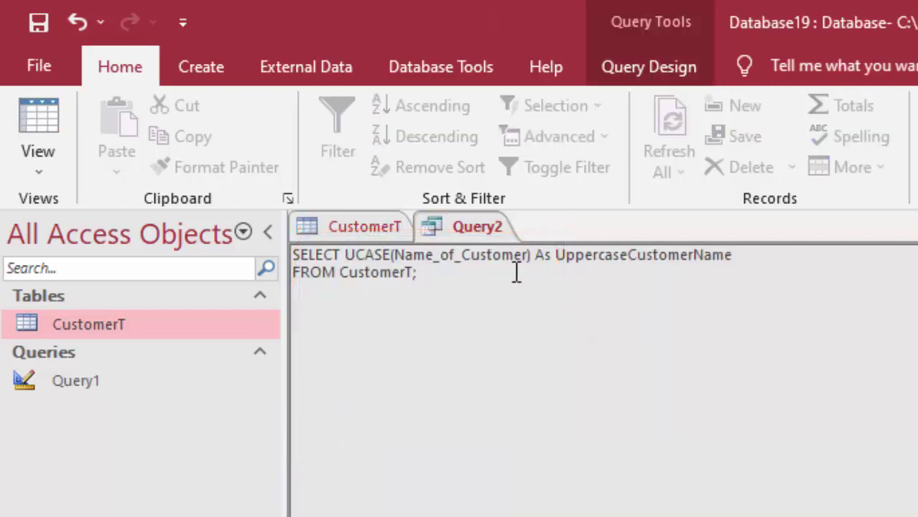
click(625, 79)
click(109, 126)
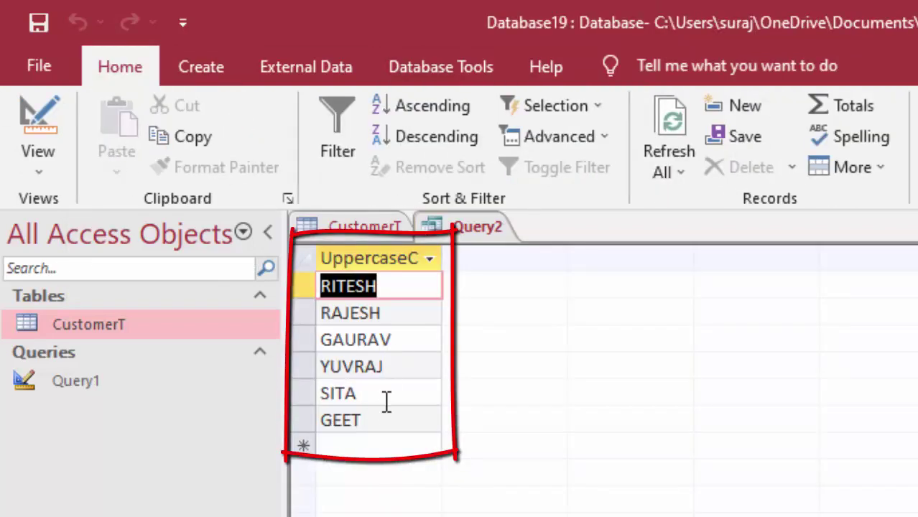
click(383, 421)
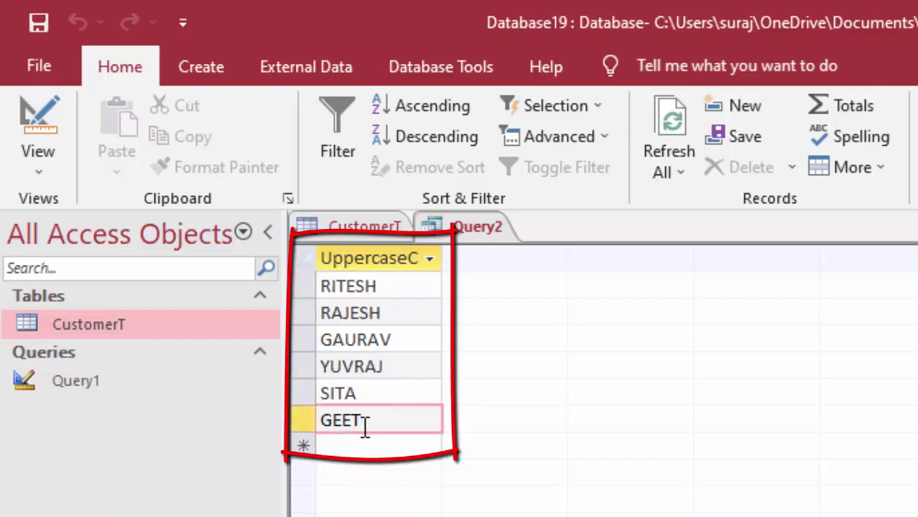